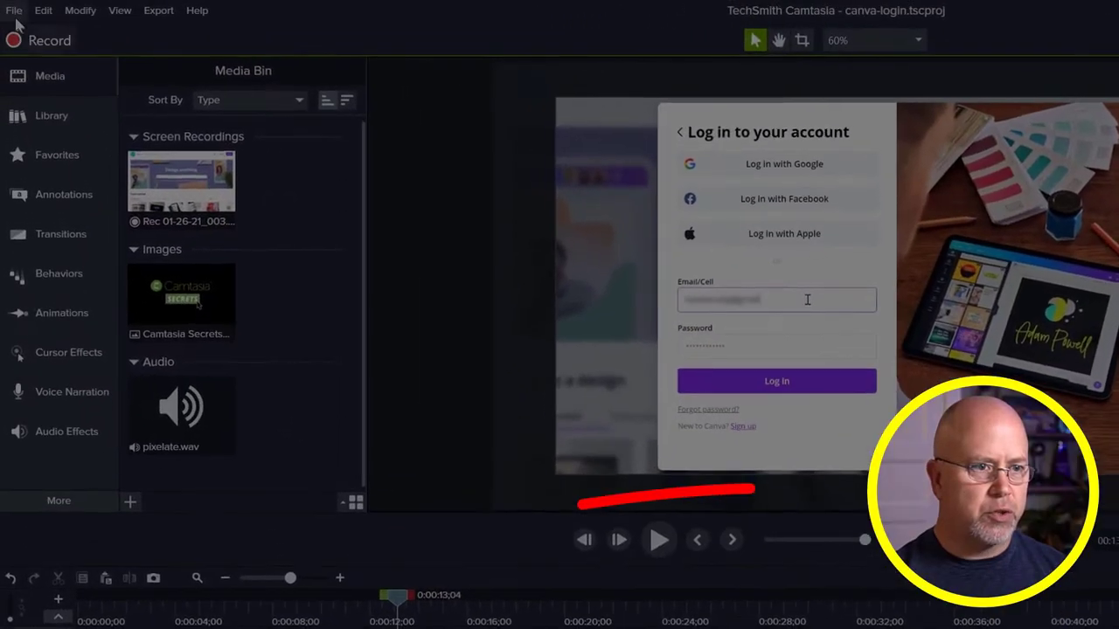
Step: Load the Camtasia-TEST-CUSTOM-MASK.tscproj project with its screen recording, webcam and audio tracks
left_click(38, 8)
left_click(31, 117)
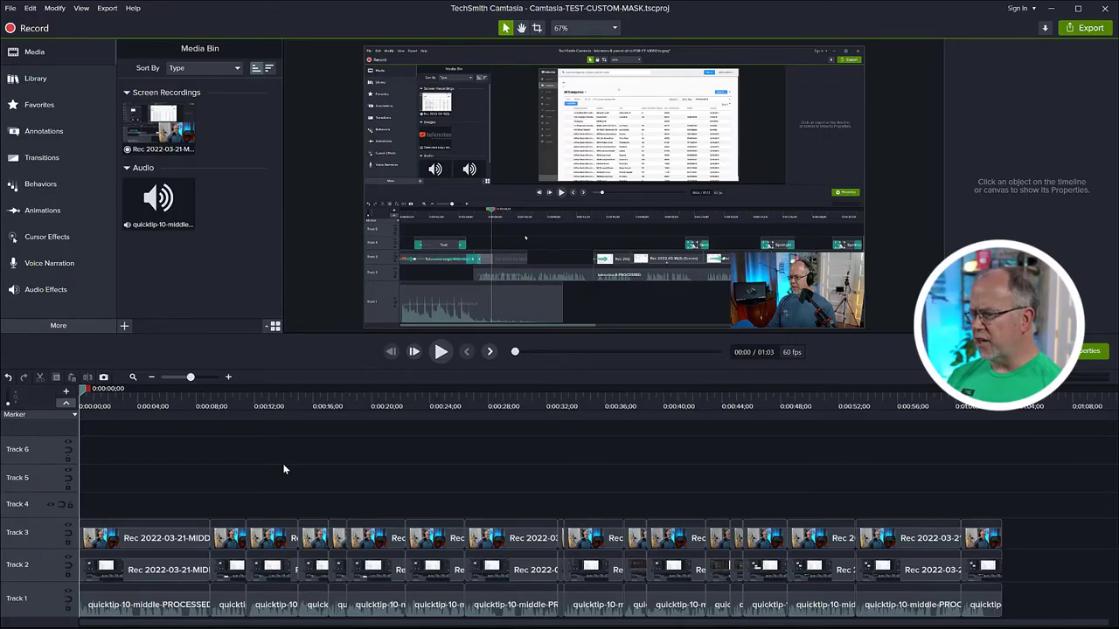
Step: Select the first Track 3 webcam clip and drag it up-left to position 591.5 / -303.2
left_click_drag(105, 540, 109, 543)
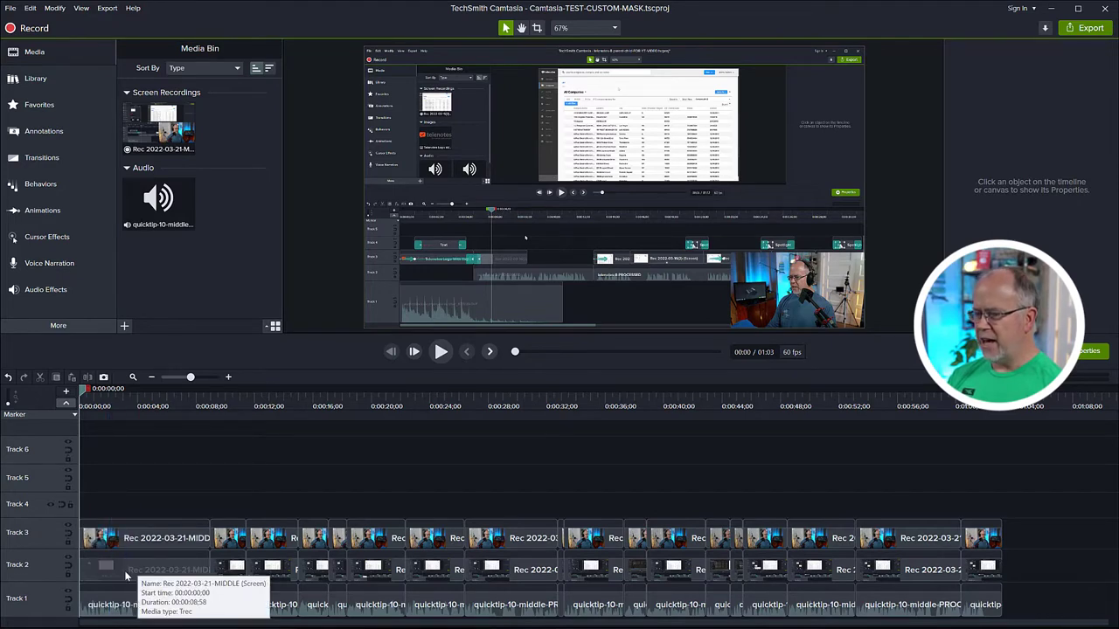
left_click(141, 573)
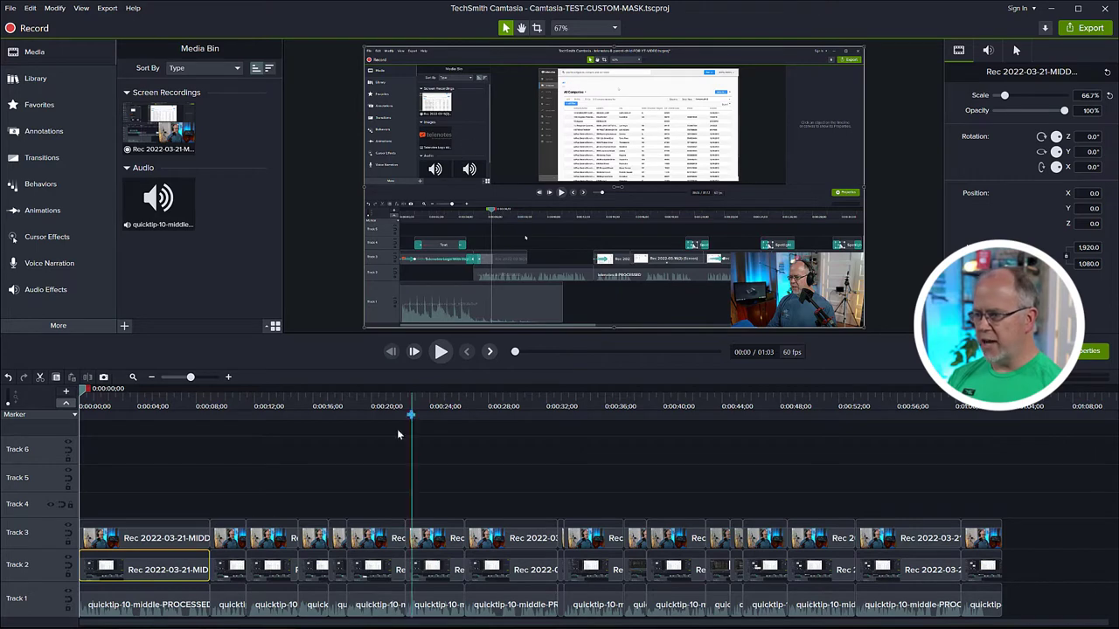
left_click(158, 537)
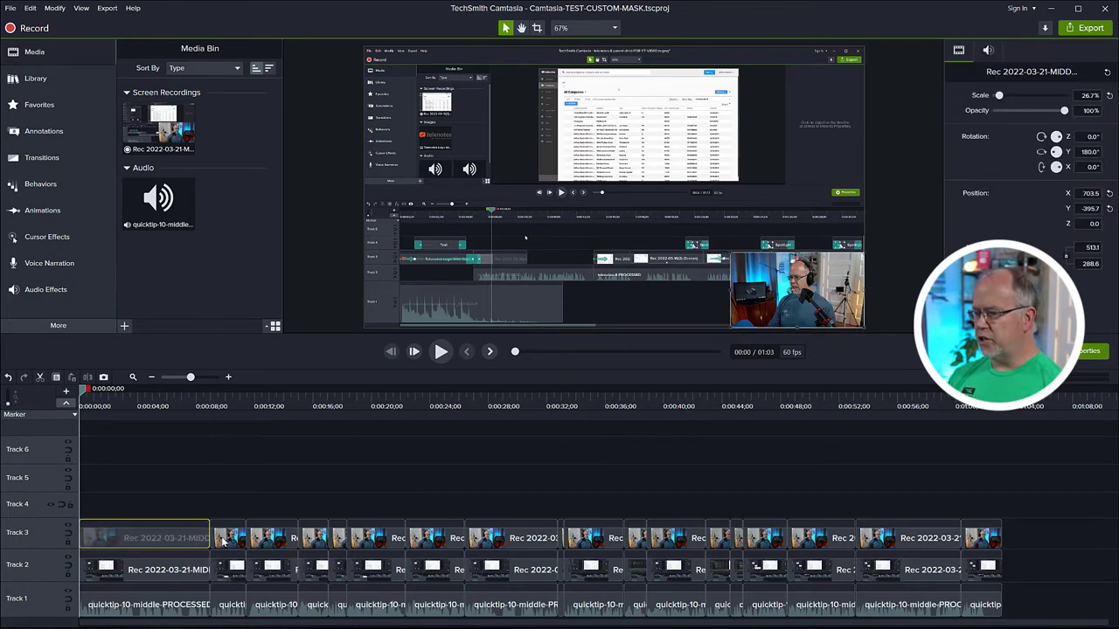
left_click(338, 538)
left_click(218, 505)
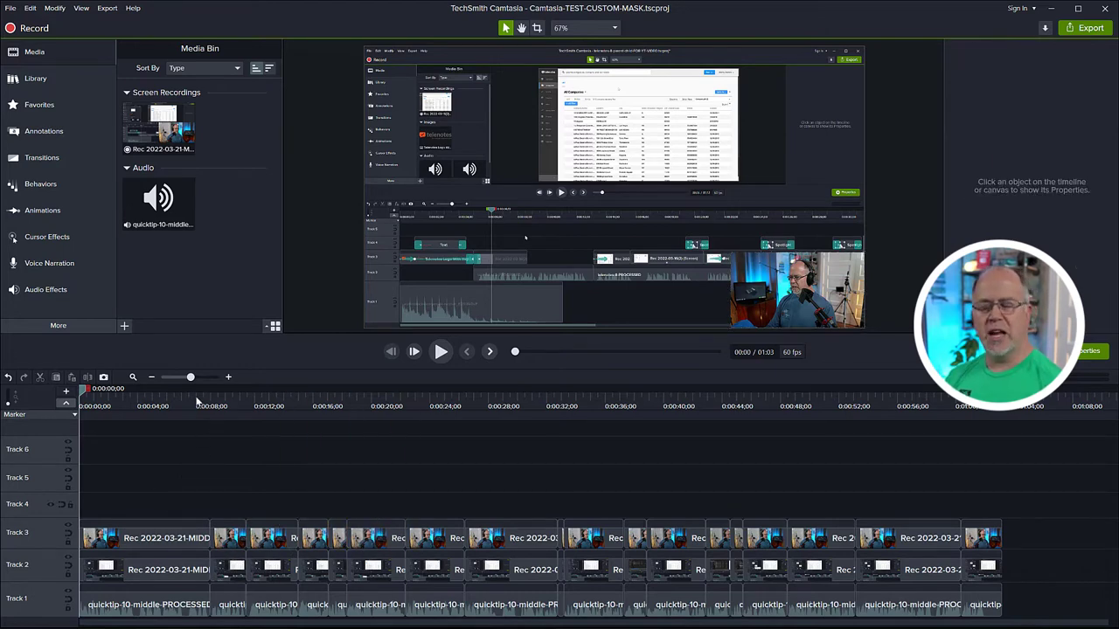
left_click(169, 541)
left_click_drag(784, 311, 755, 287)
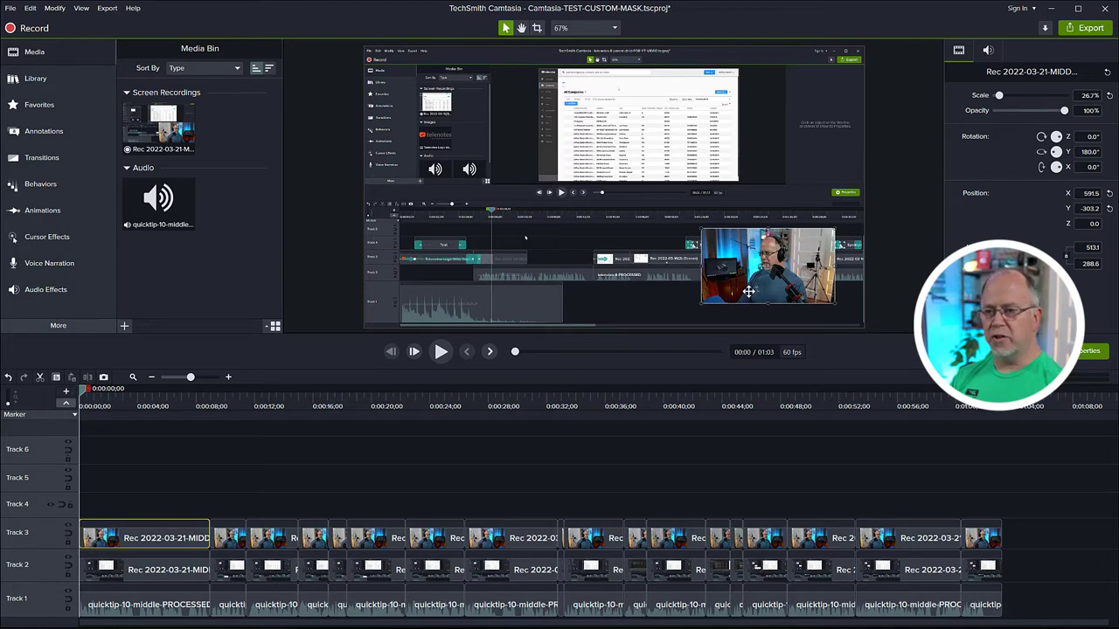
Step: Drag a rectangle from the Shapes library onto the middle of the canvas on a new Track 4
left_click(231, 471)
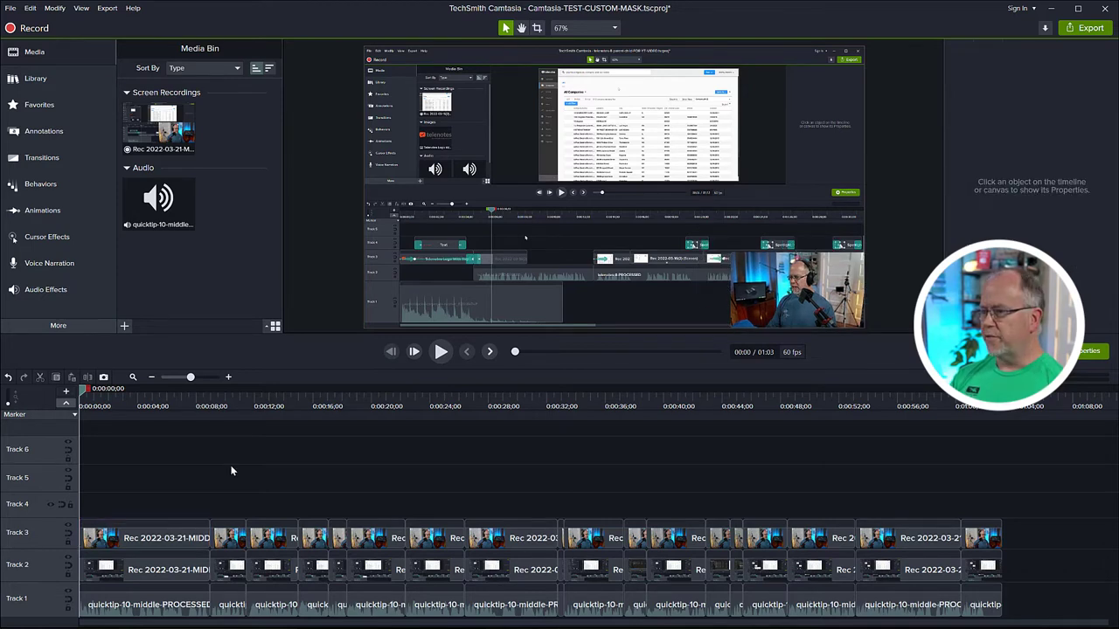
left_click(40, 132)
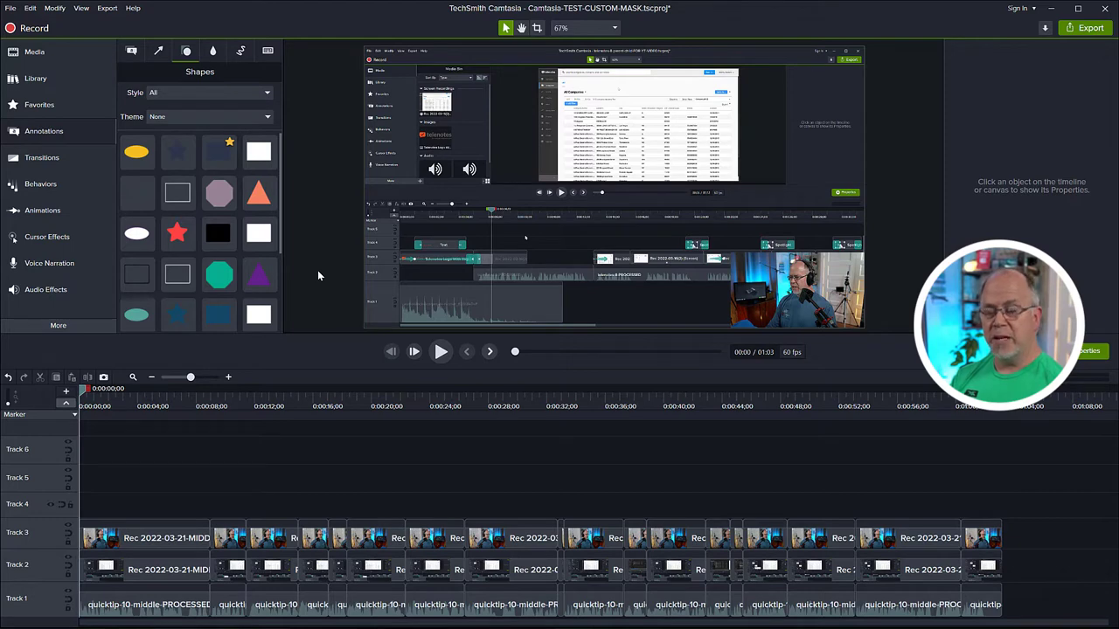
key("ctrl+a")
left_click_drag(219, 163, 620, 174)
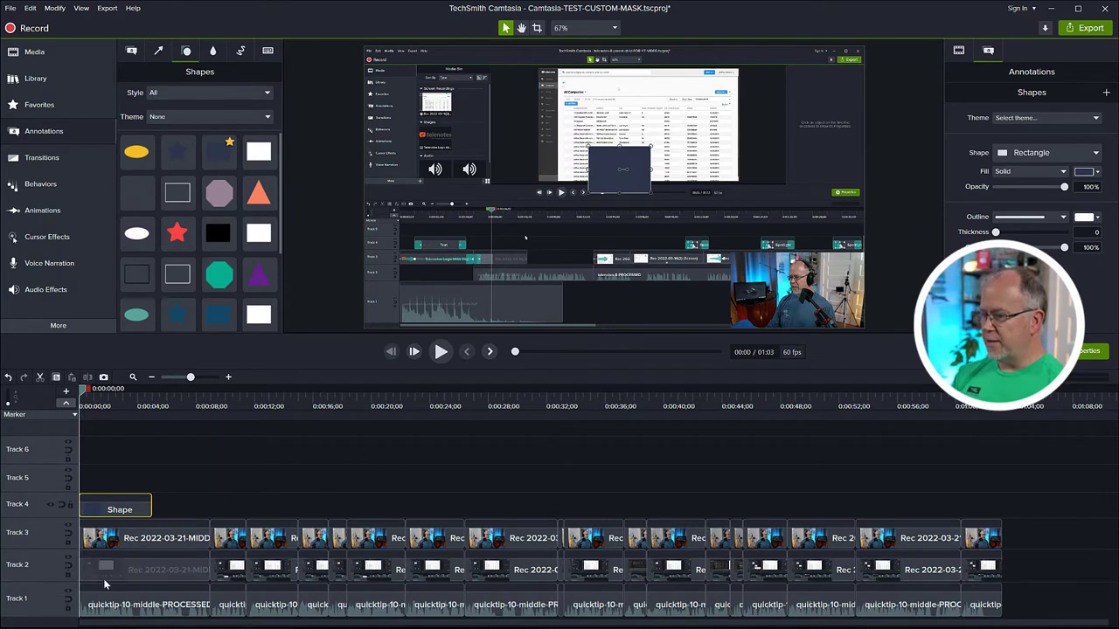
Step: Hide the Track 2 screen recording and stretch the rectangle taller
left_click(66, 560)
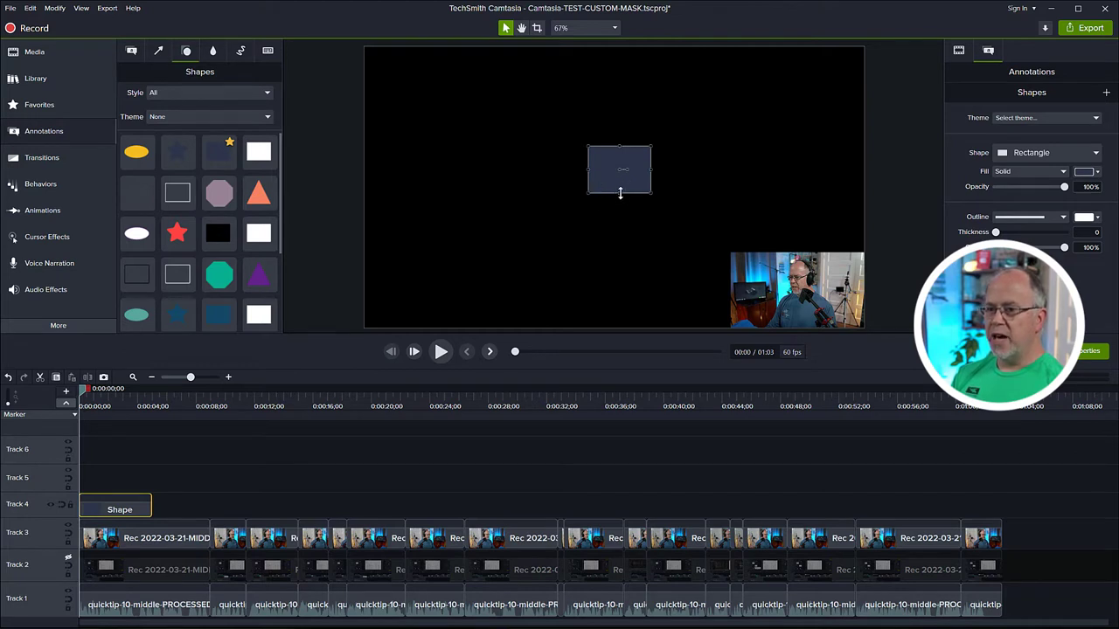
left_click_drag(620, 194, 621, 243)
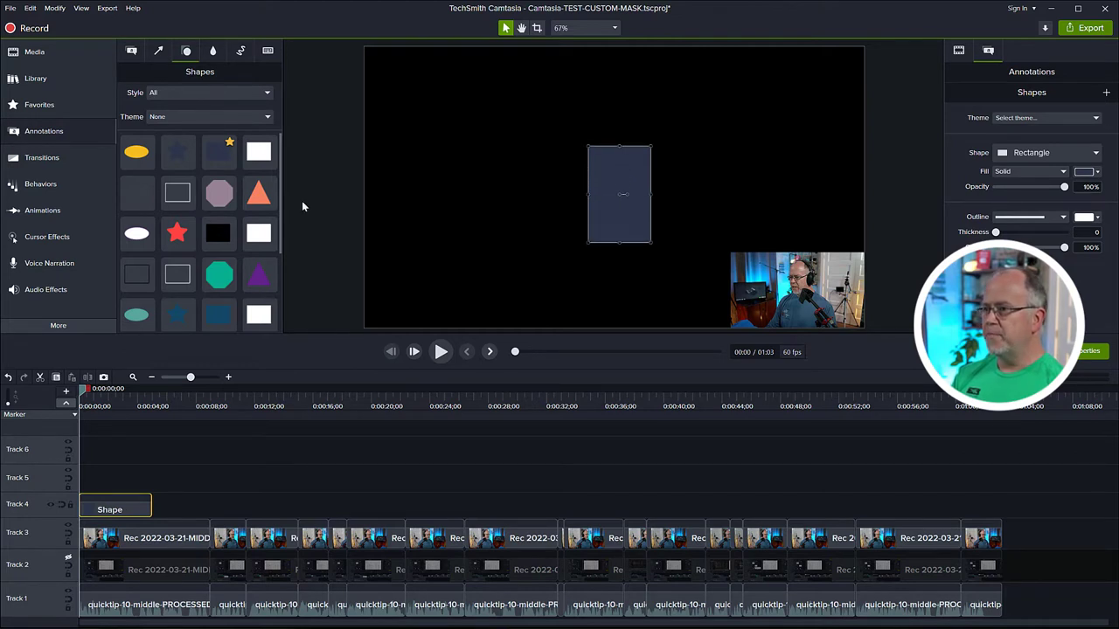
left_click_drag(279, 210, 276, 285)
Step: Place a yellow circle over the rectangle, matching their bottoms and extending the rectangle to the circle's centre
left_click(131, 278)
left_click_drag(131, 278, 639, 200)
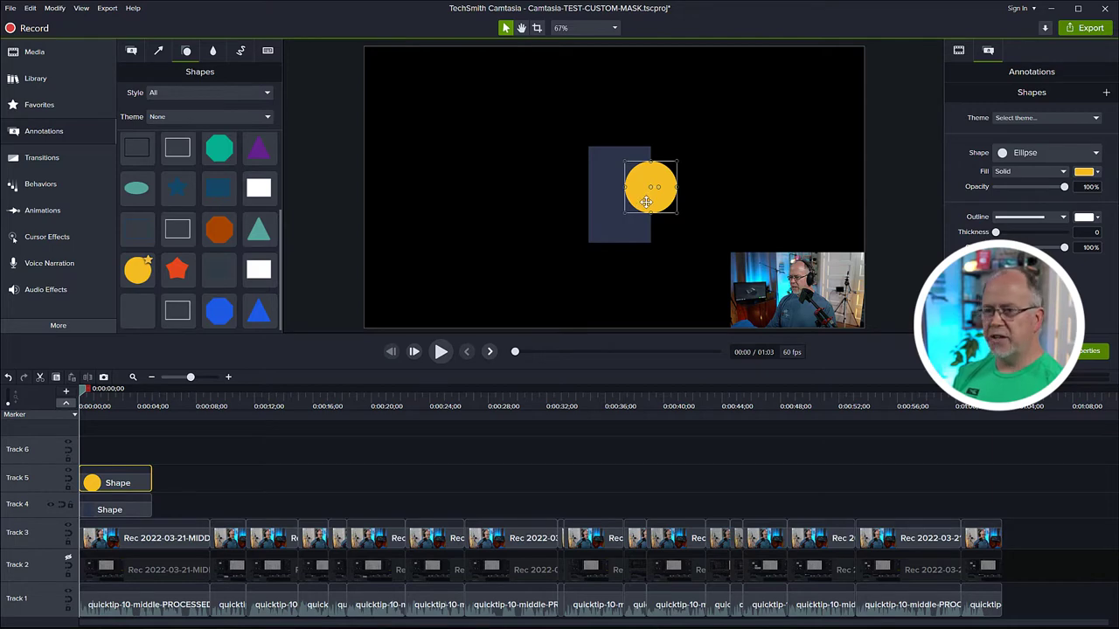
left_click_drag(645, 201, 707, 251)
mouse_move(657, 216)
left_mouse_down()
mouse_move(682, 225)
mouse_move(656, 216)
left_mouse_up()
left_click(606, 227)
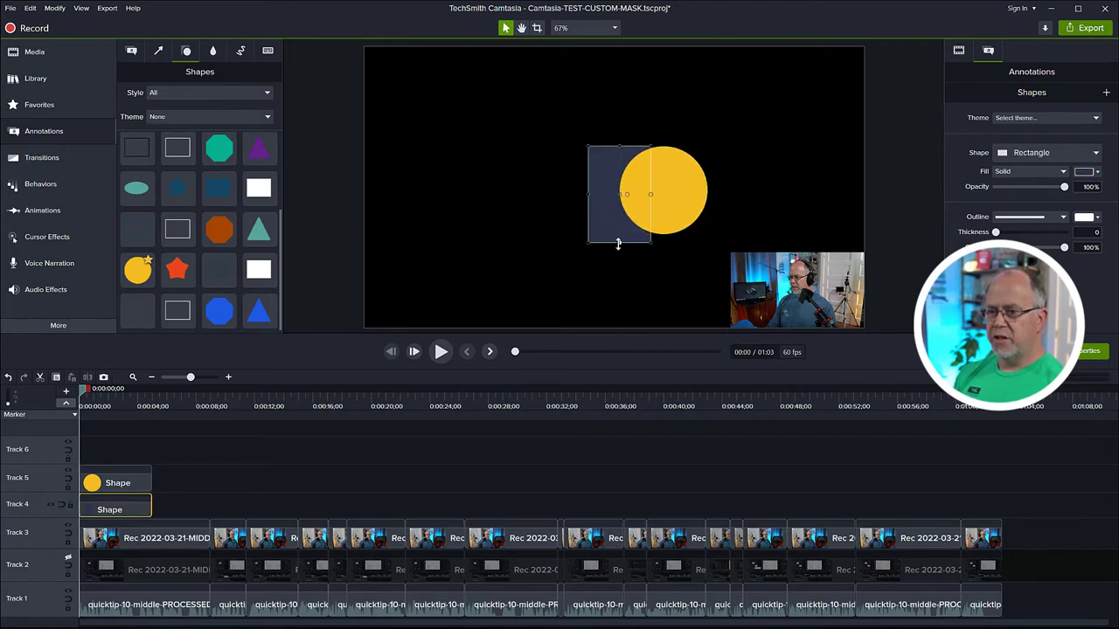
left_click_drag(618, 244, 617, 235)
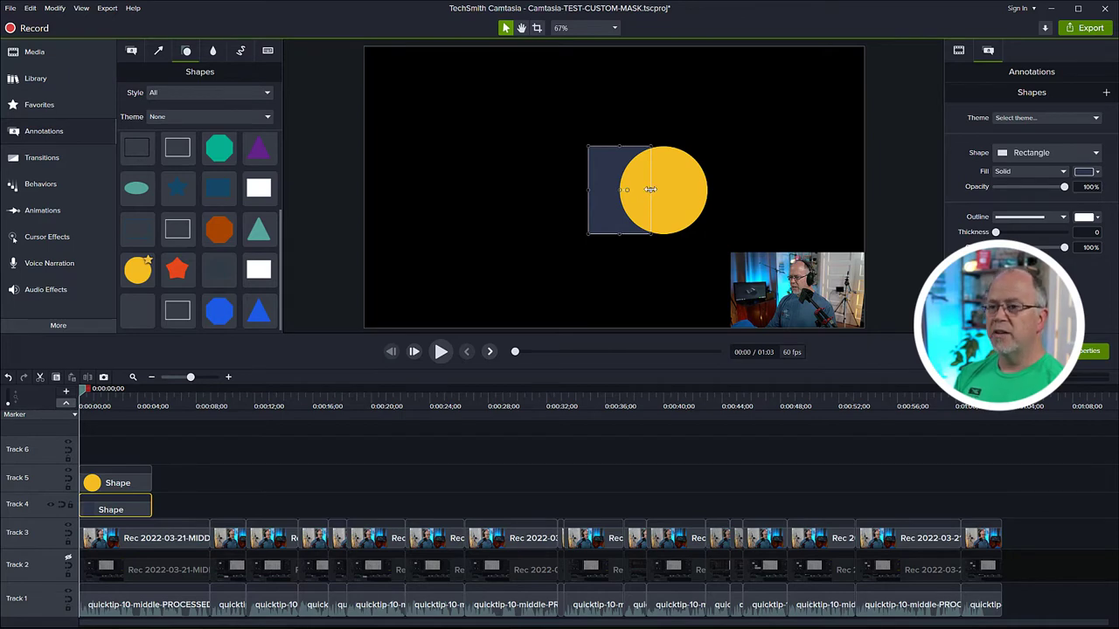
left_click_drag(650, 189, 663, 190)
Step: Eyedrop the circle's yellow into the rectangle's fill so both shapes form one D-shape
left_click(680, 204)
left_click(601, 201)
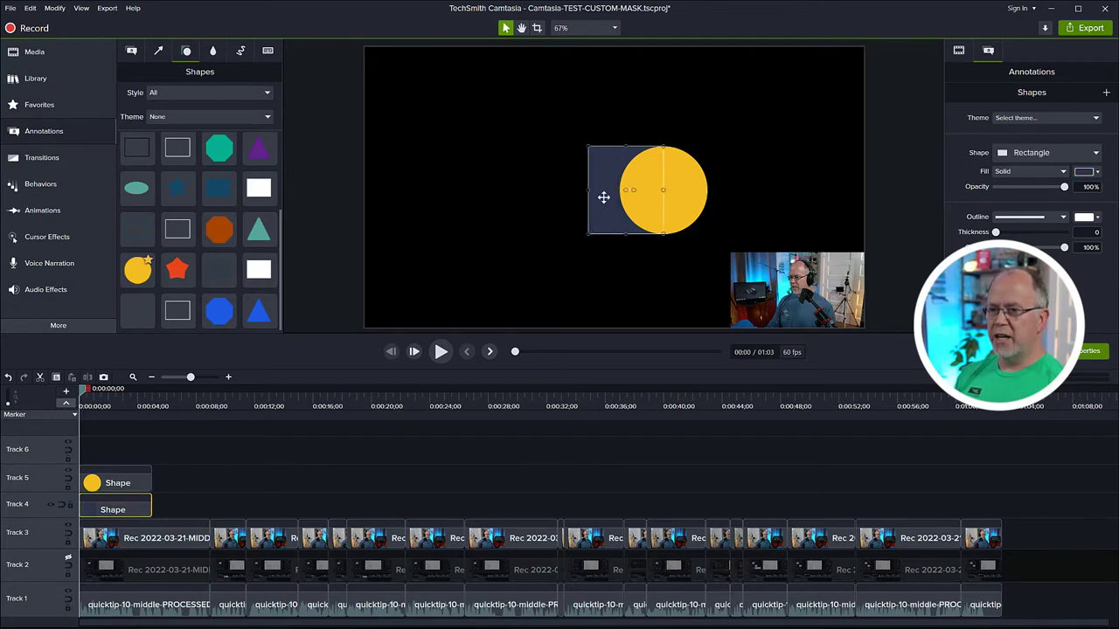
left_click(1084, 172)
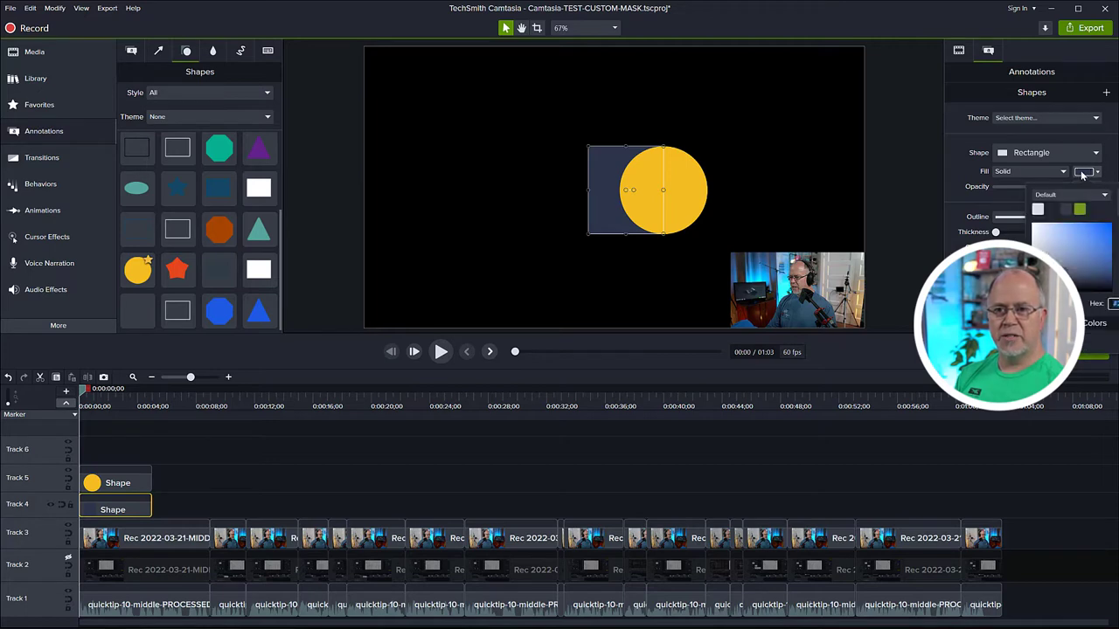
left_click(1040, 304)
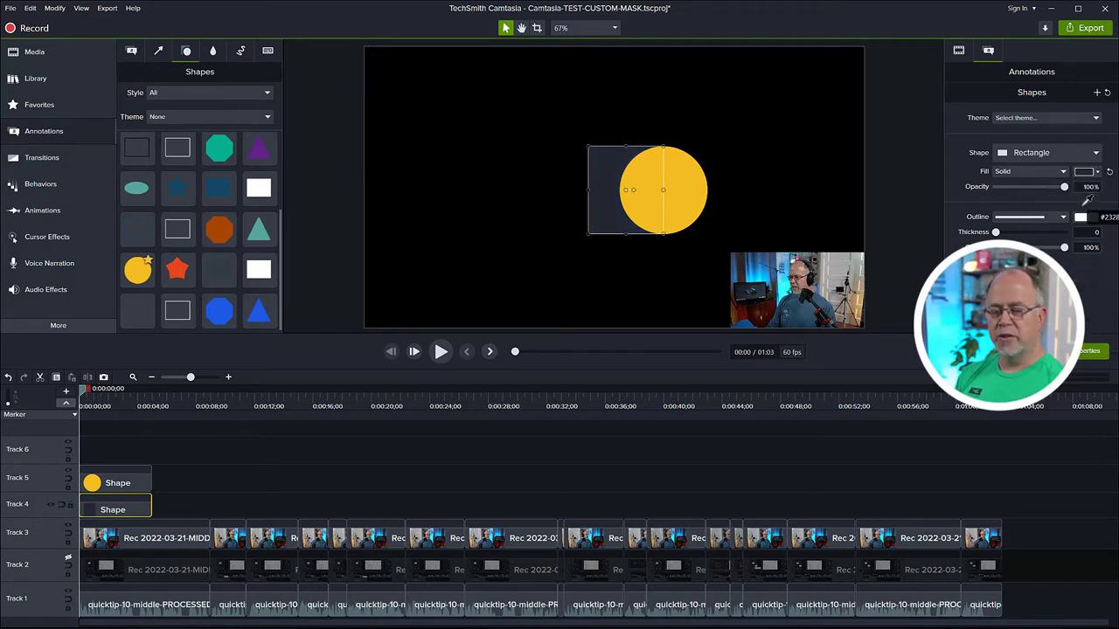
left_click(687, 188)
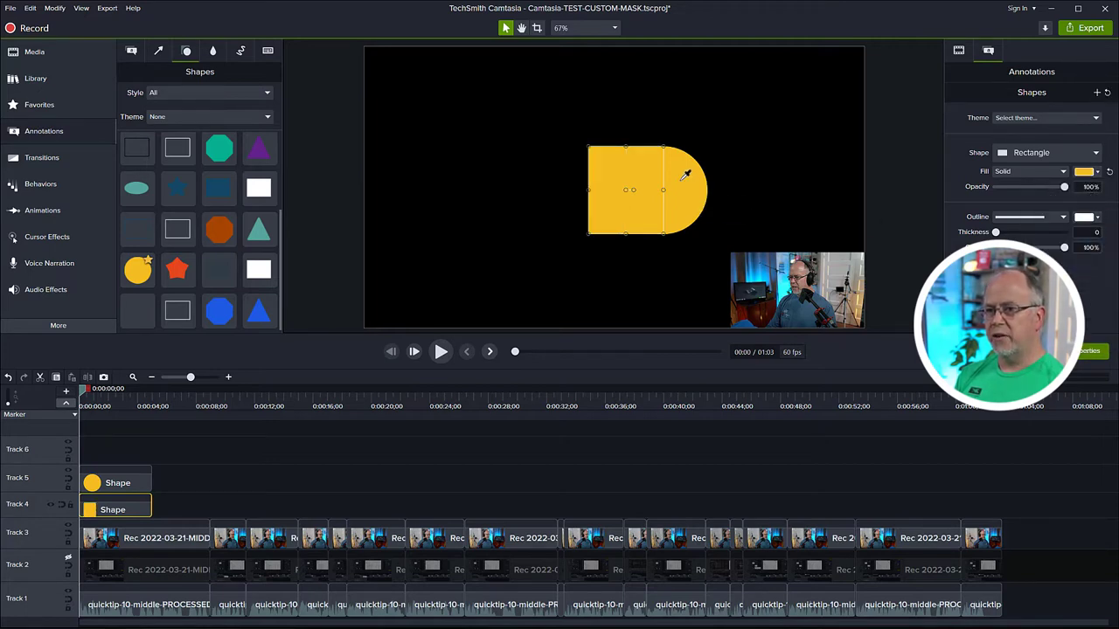
left_click(663, 144)
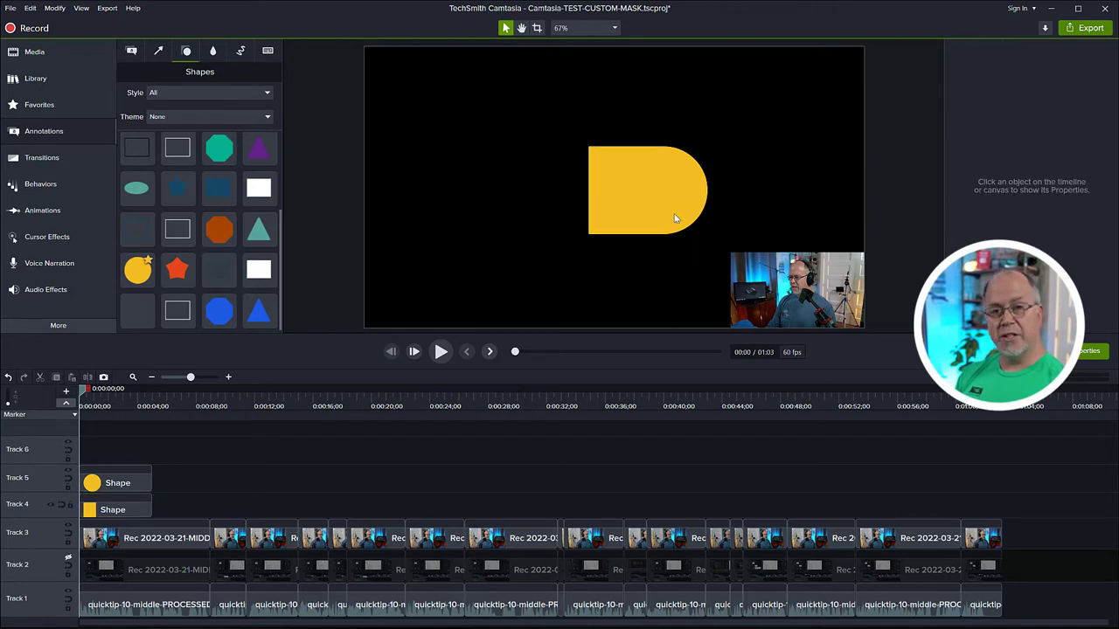
left_click(617, 205)
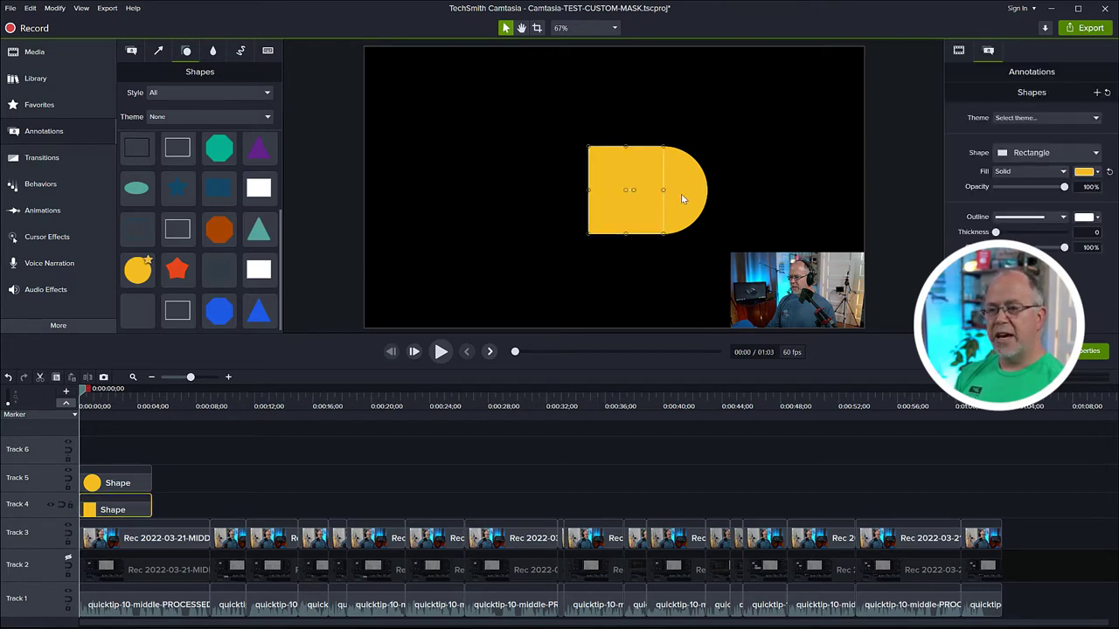
left_click(682, 194)
left_click(602, 196)
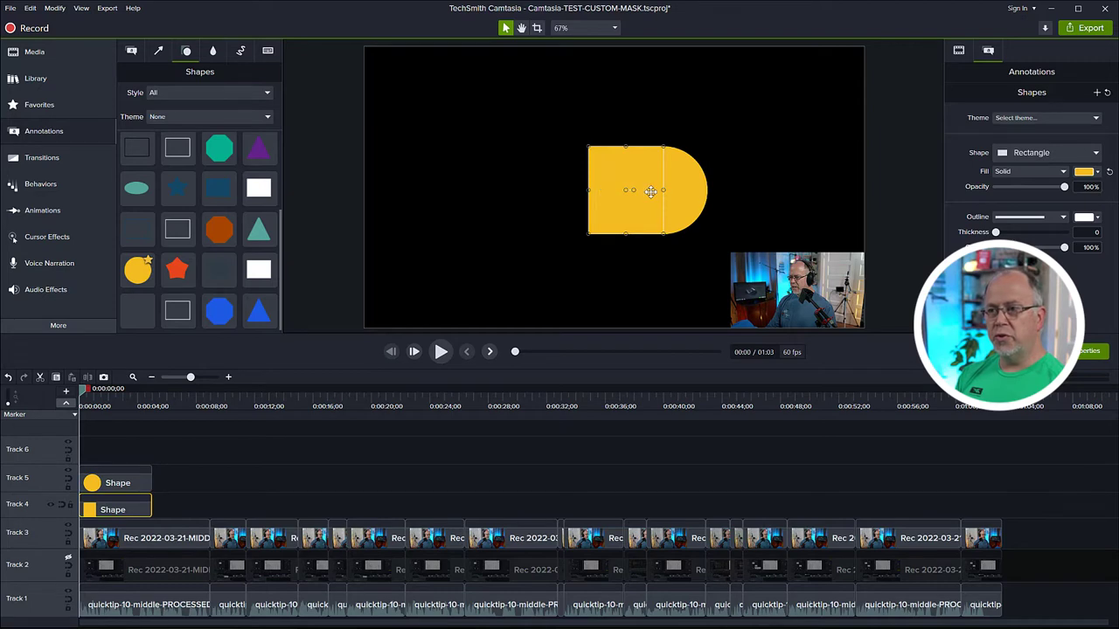
left_click(697, 192)
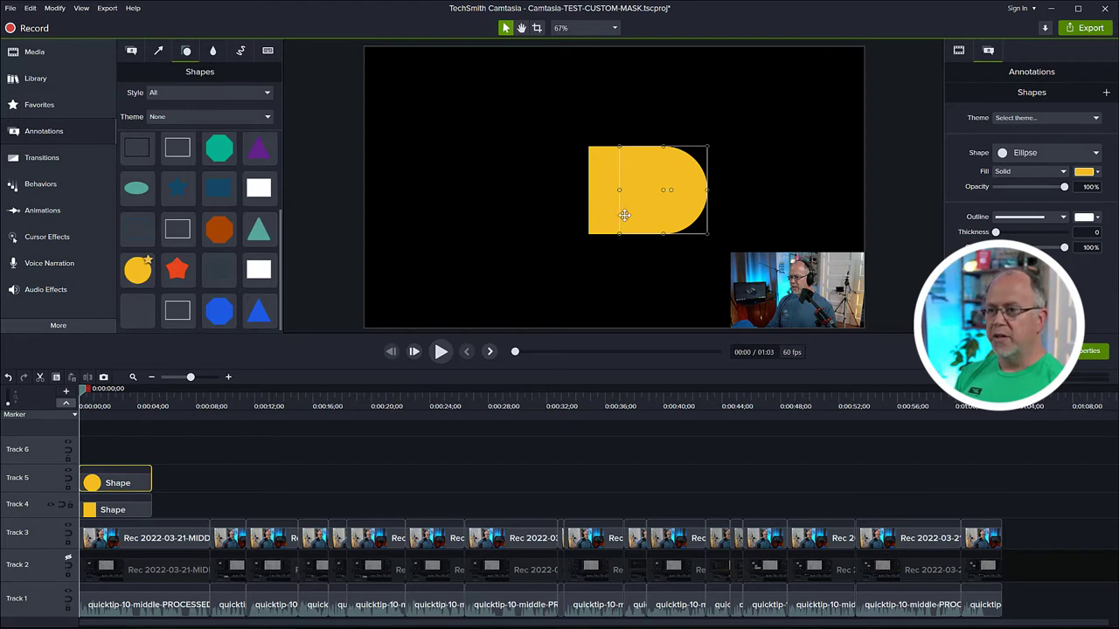
Step: Marquee-select the rectangle and circle and group them into Group 1
left_click_drag(585, 118, 677, 199)
right_click(604, 178)
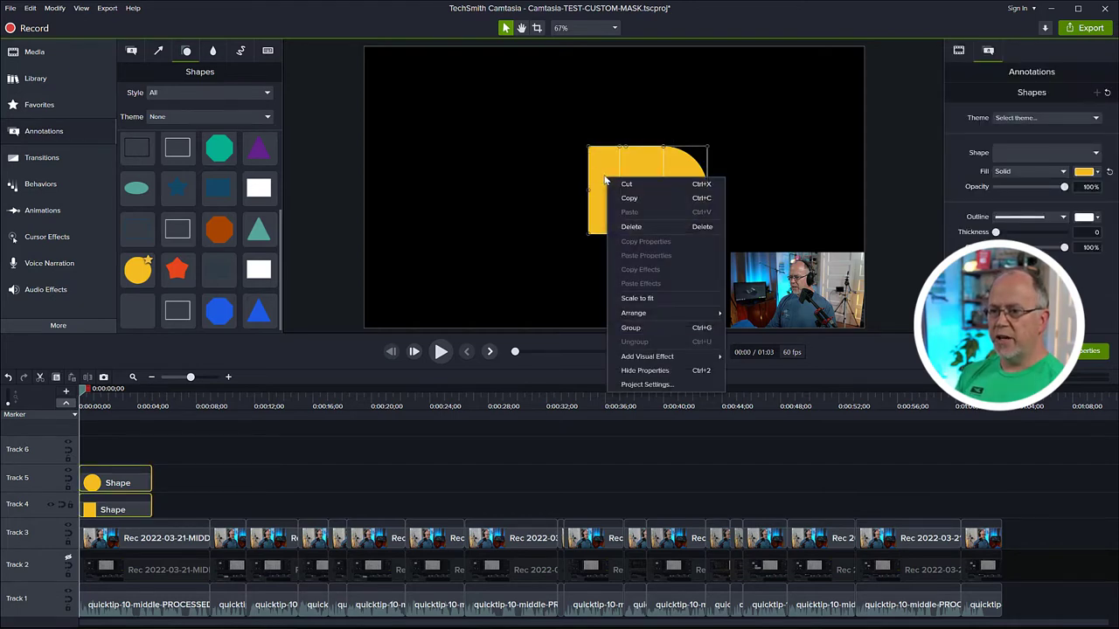
left_click(633, 327)
Step: Move the grouped D-shape up and right to sit just above the webcam overlay
left_click_drag(621, 203, 649, 164)
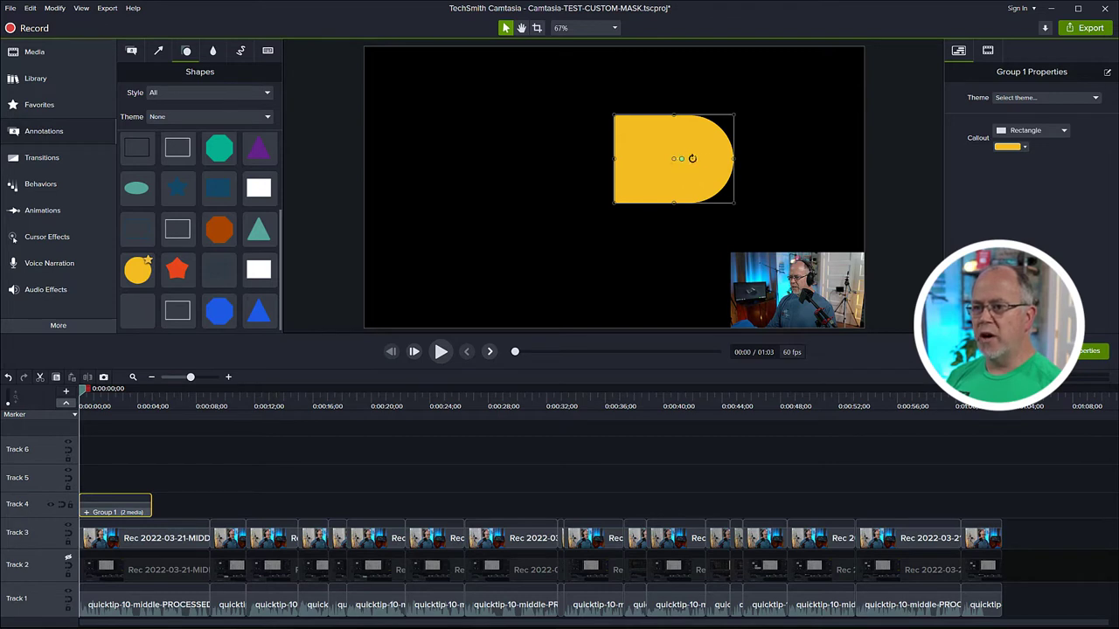
left_click_drag(703, 158, 803, 166)
left_click_drag(647, 179, 706, 201)
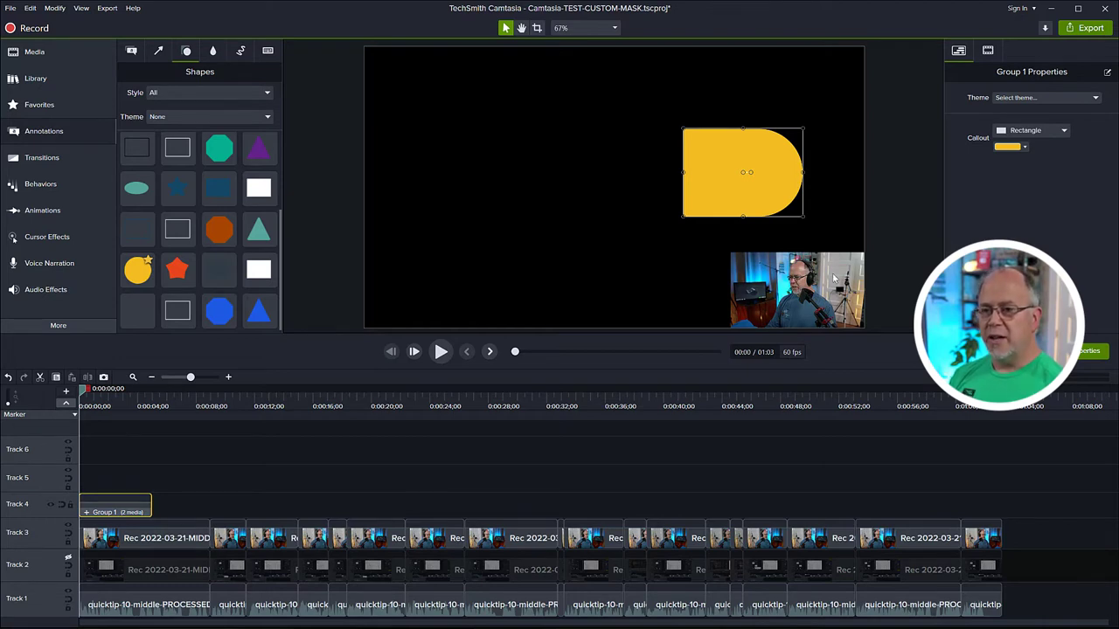
Step: Select all Track 3 webcam clips and scale them up in the lower-right corner
left_click(757, 281)
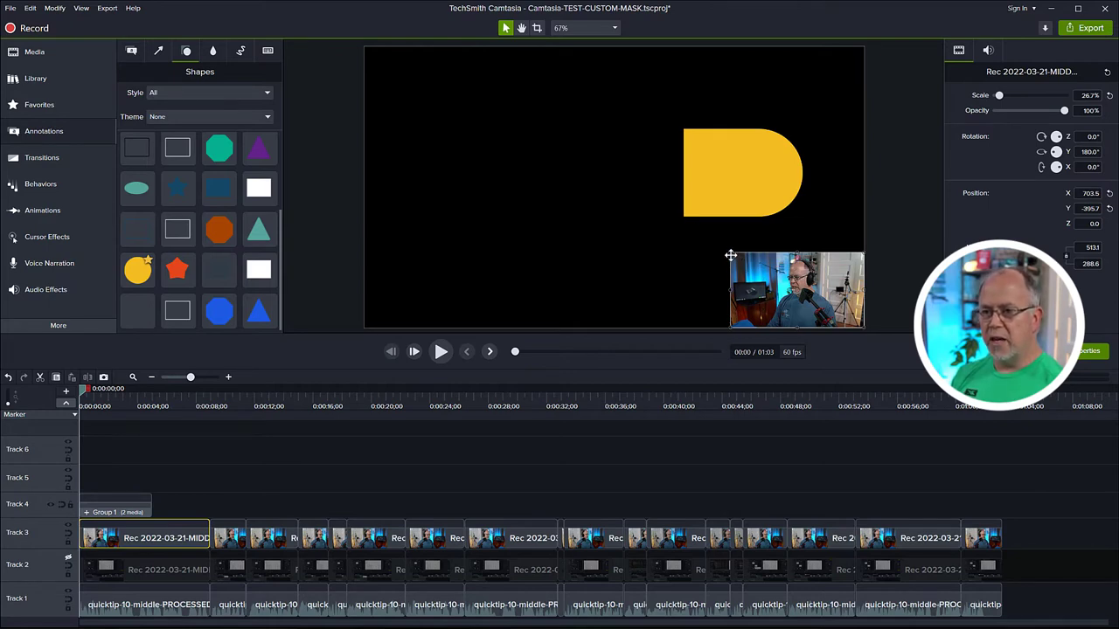
left_click_drag(729, 251, 701, 236)
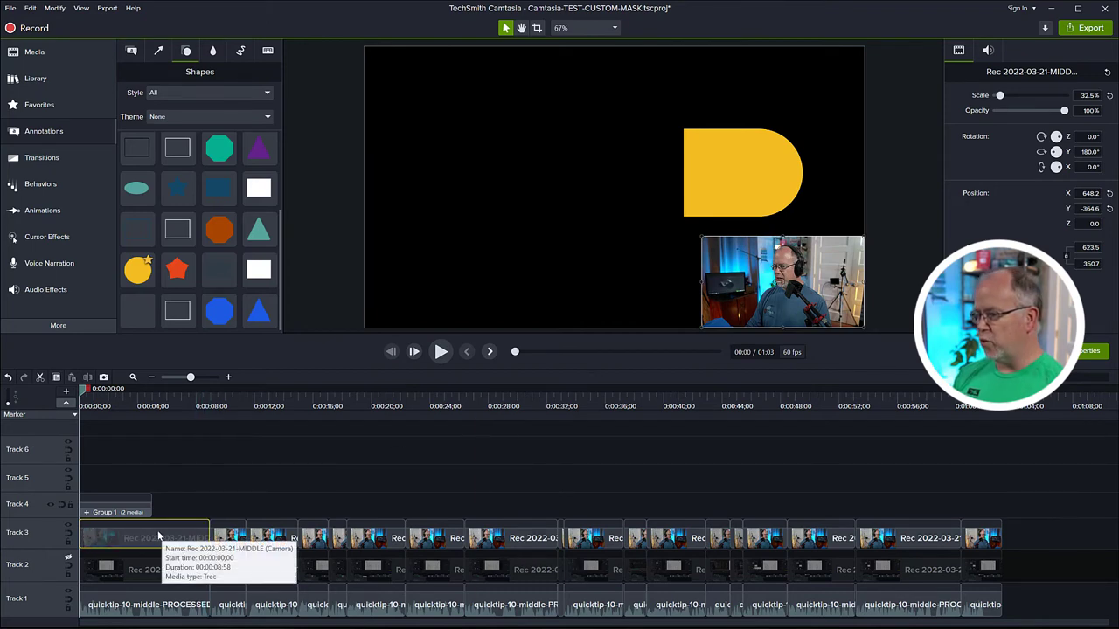
key("ctrl+z")
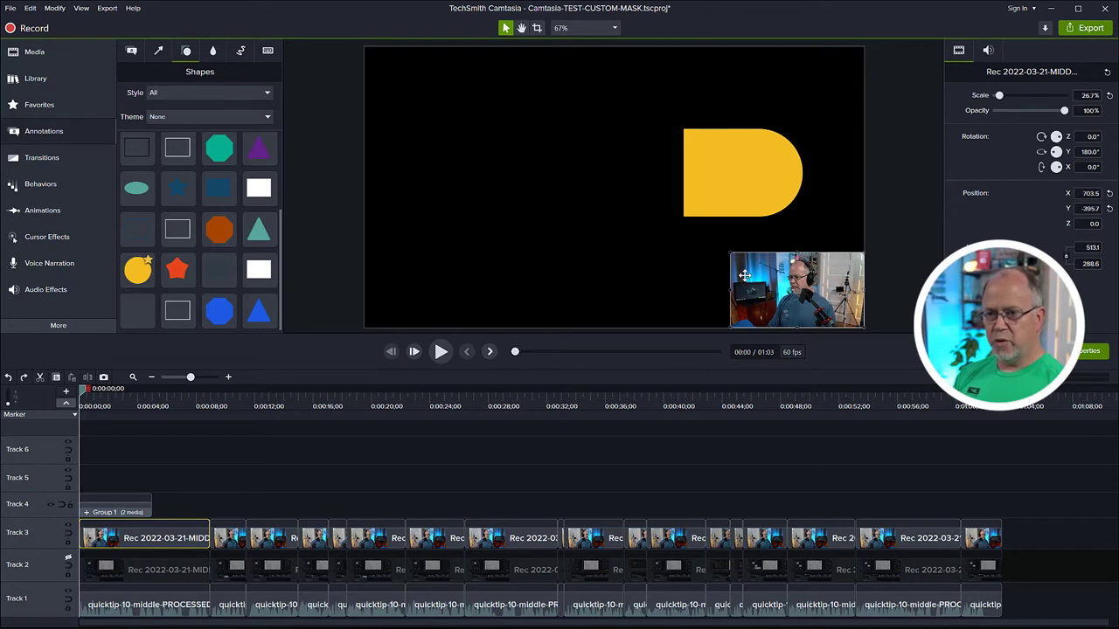
left_click_drag(173, 511, 967, 542)
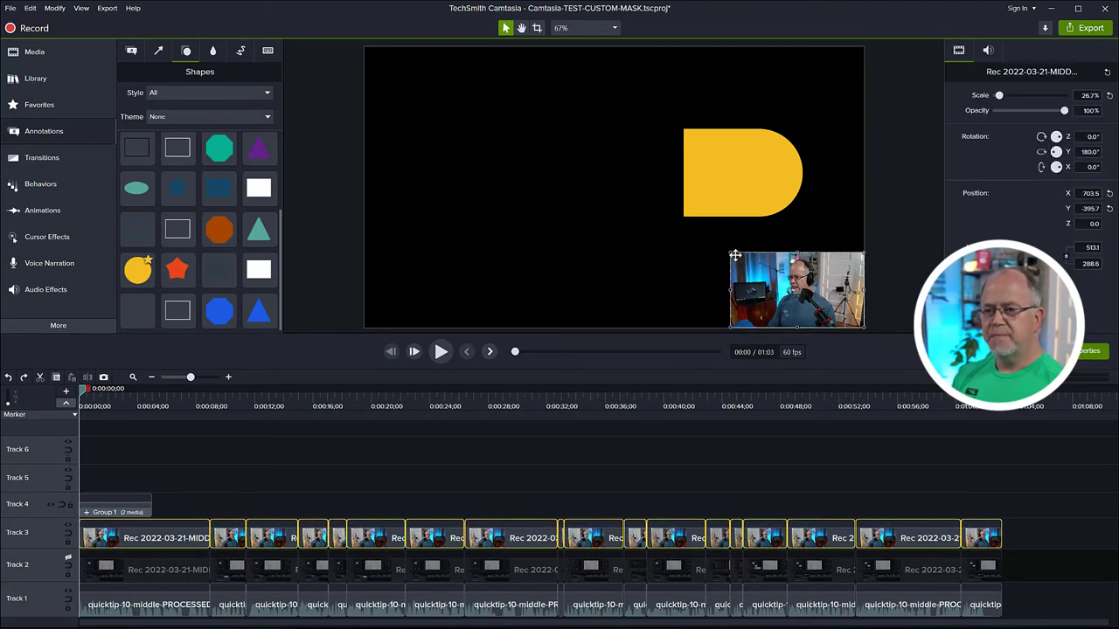
left_click_drag(731, 251, 642, 222)
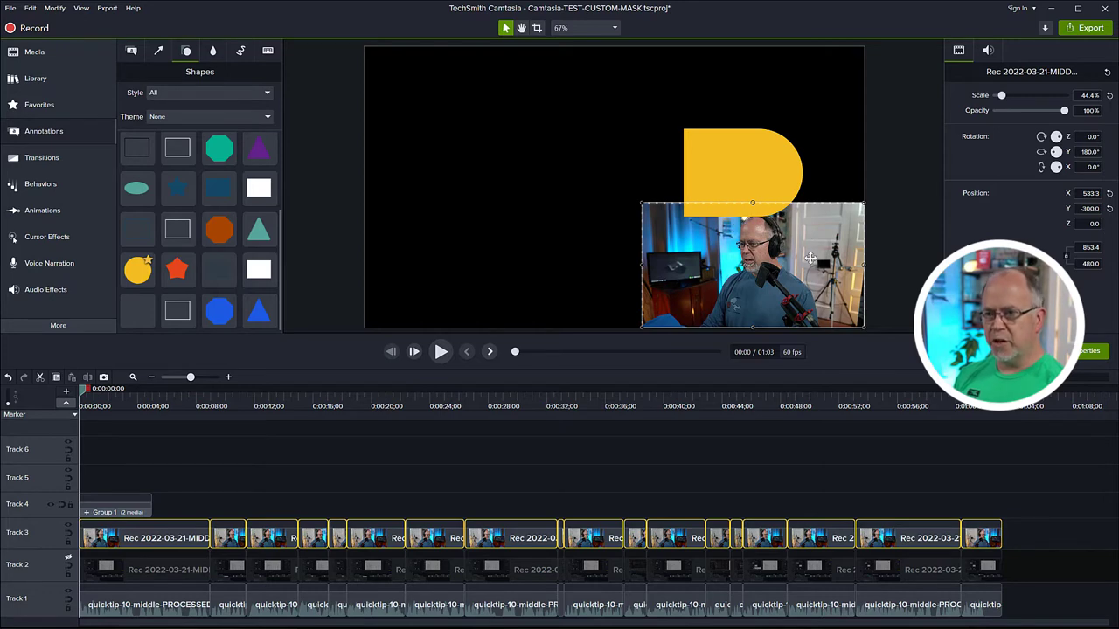
left_click_drag(641, 202, 621, 191)
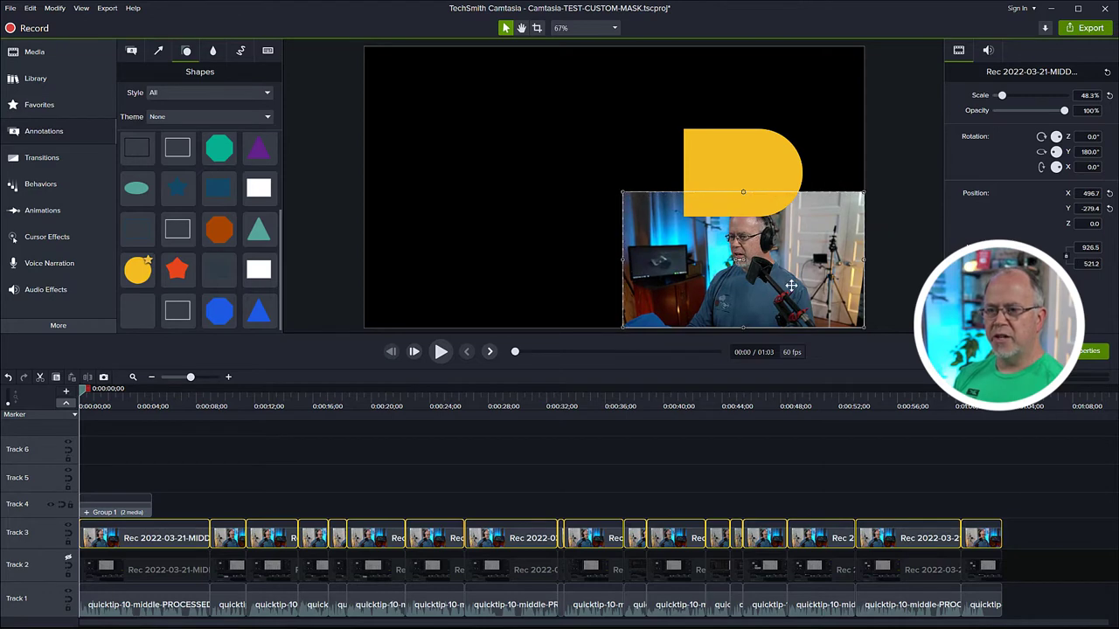
Step: Nudge the yellow Group 1 shape to X 592.7, Y 194.4 above the webcam
left_click_drag(720, 157, 737, 133)
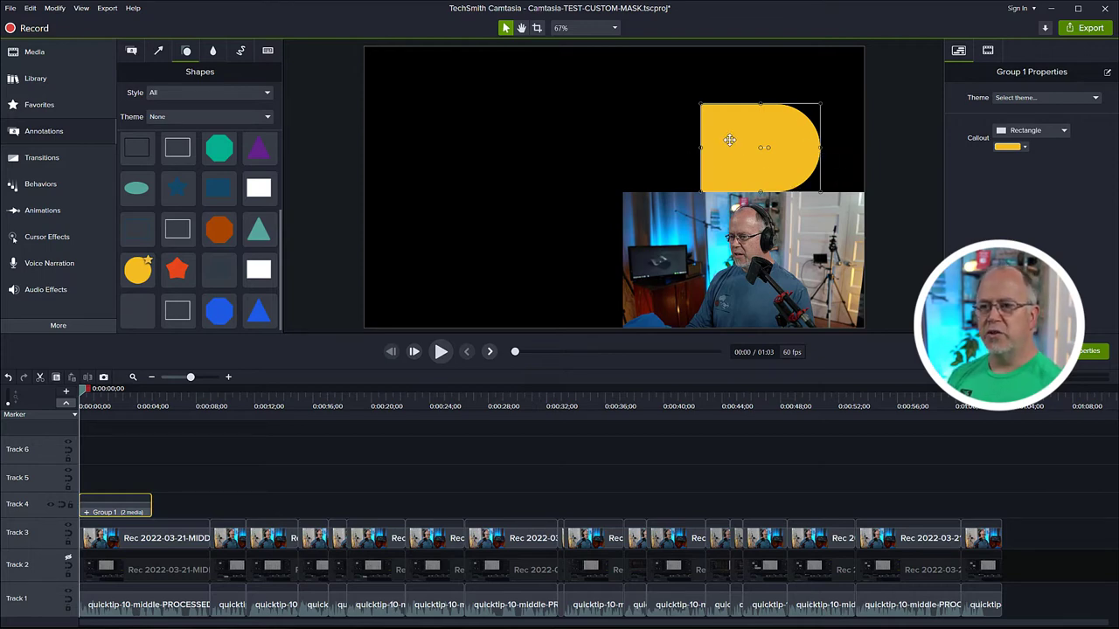
left_click_drag(729, 140, 722, 139)
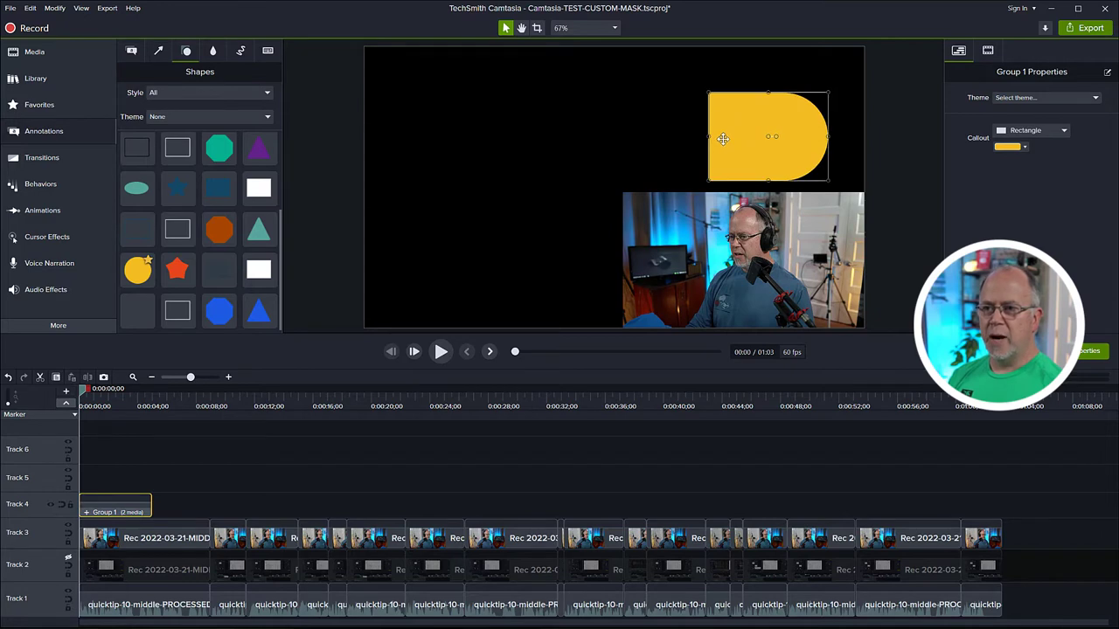
left_click(987, 52)
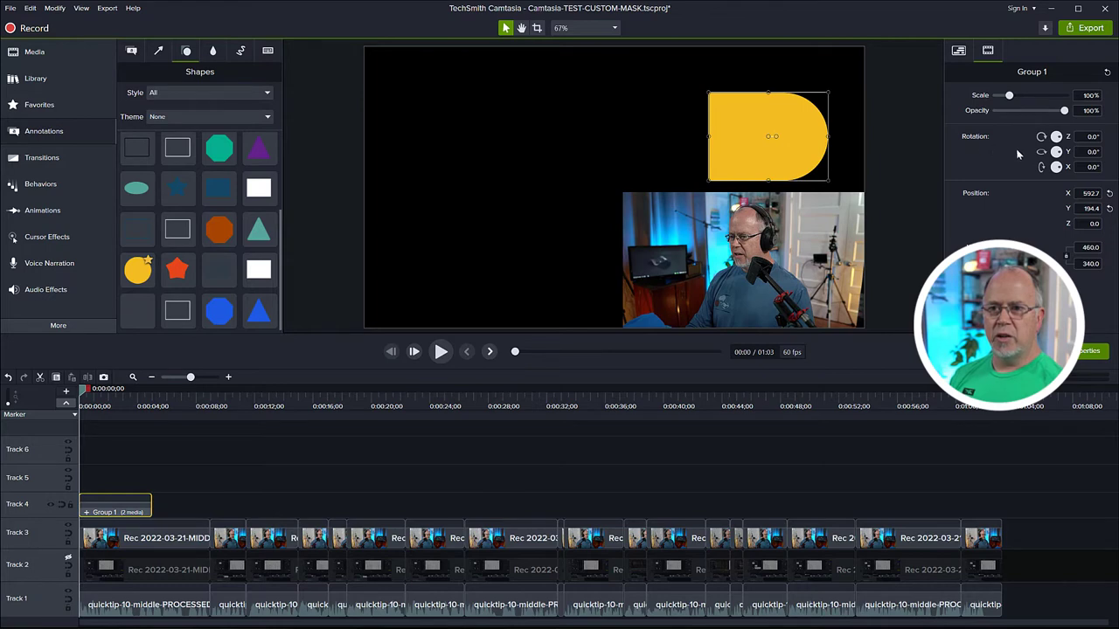
Step: Set Group 1's Y rotation to 180° and move it to X 652.4, Y 215.3
left_click(1091, 152)
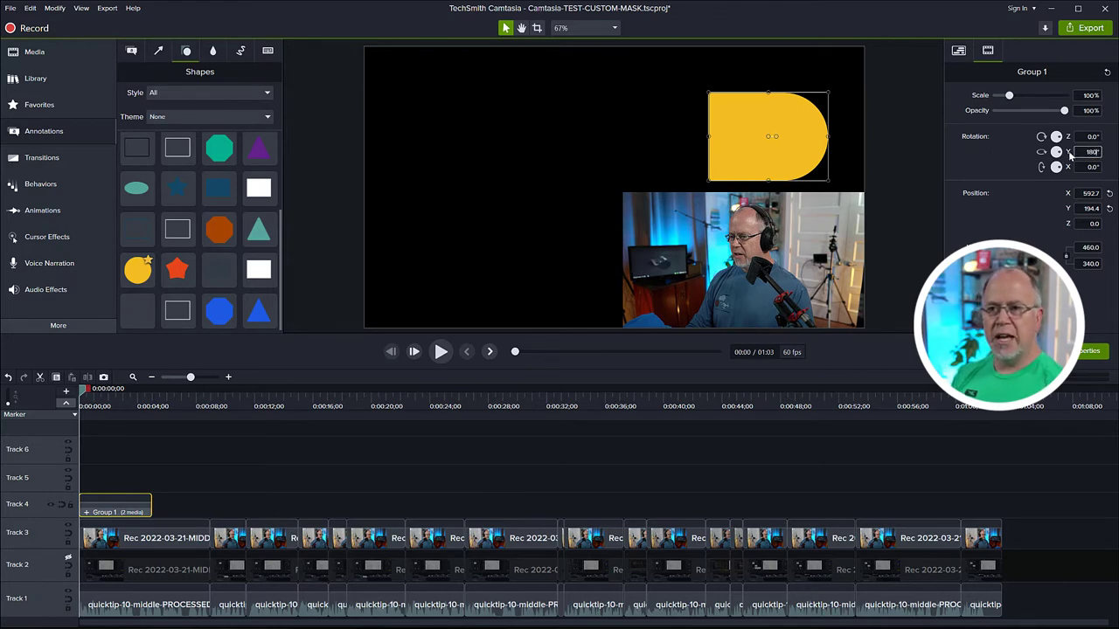
key("Return")
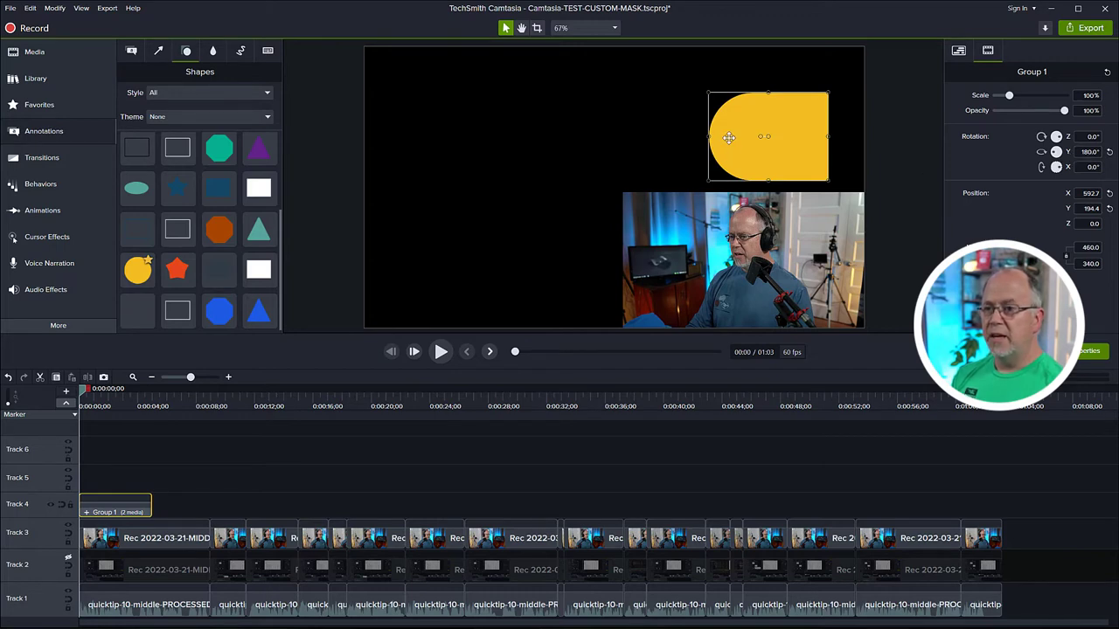
mouse_move(732, 152)
left_mouse_down()
mouse_move(753, 134)
mouse_move(748, 148)
left_mouse_up()
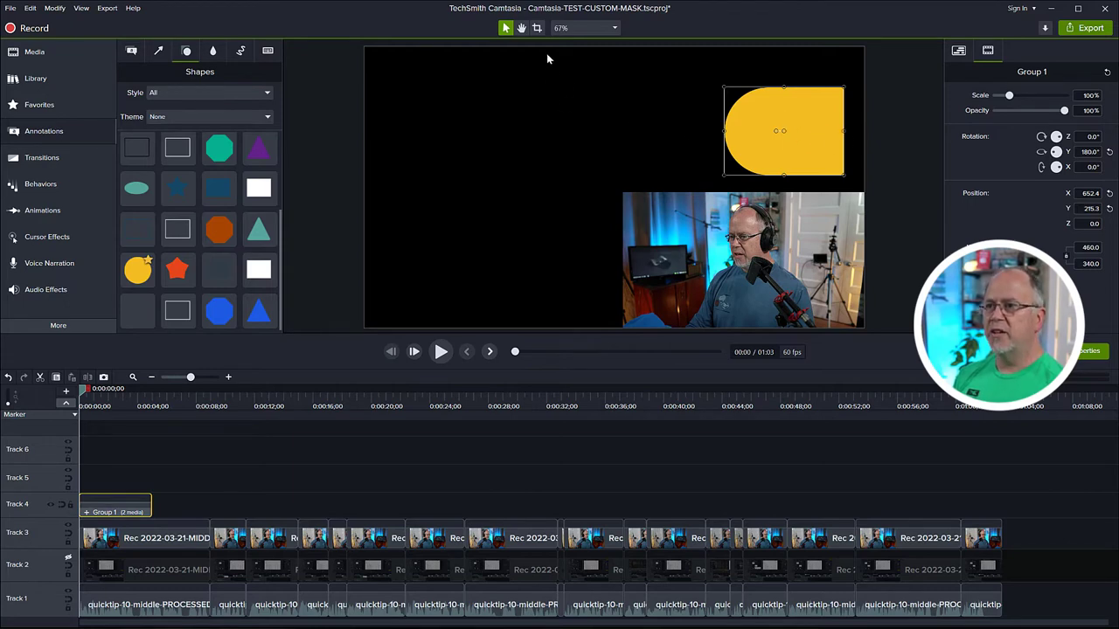
Step: Crop the yellow shape's right edge inward and move it onto the webcam at X 555.0, Y -188.8
left_click(538, 29)
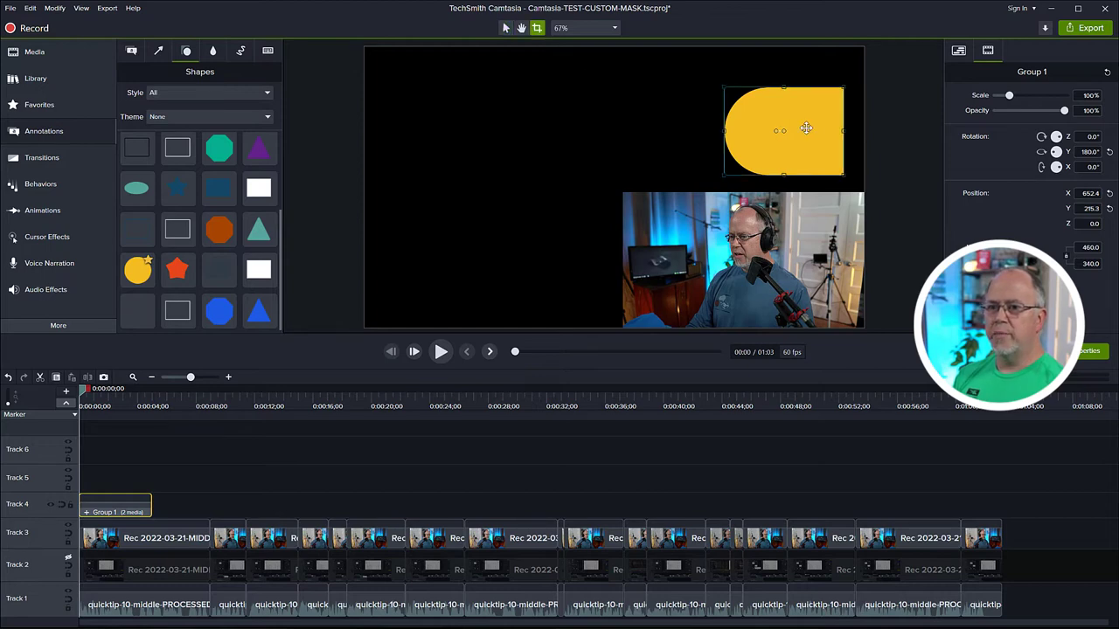
left_click_drag(844, 131, 813, 132)
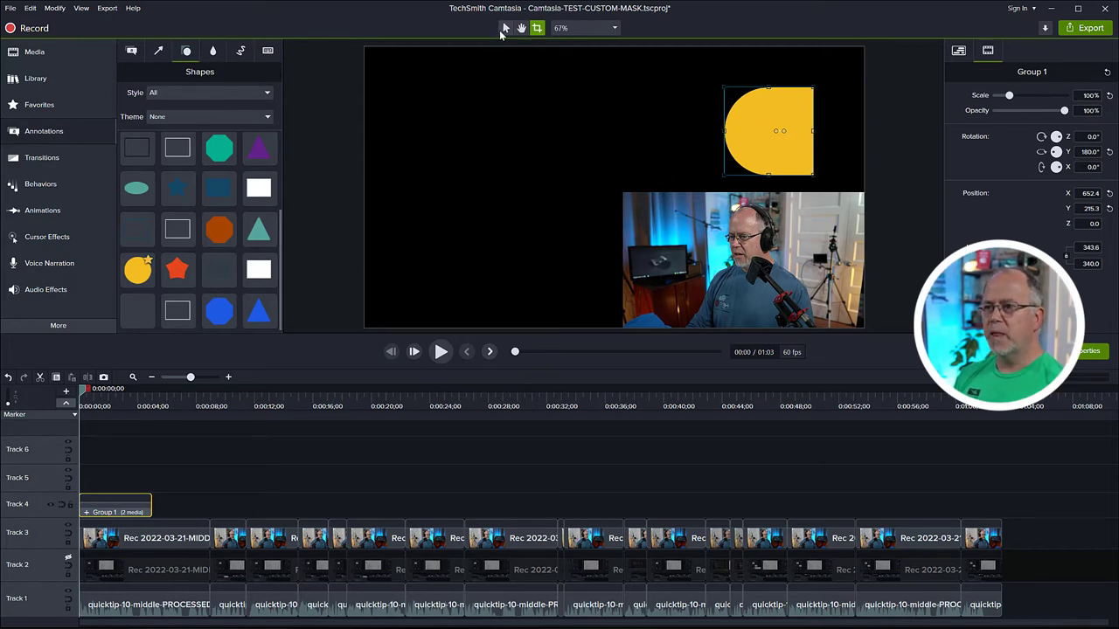
left_click(505, 30)
left_click_drag(778, 131, 731, 258)
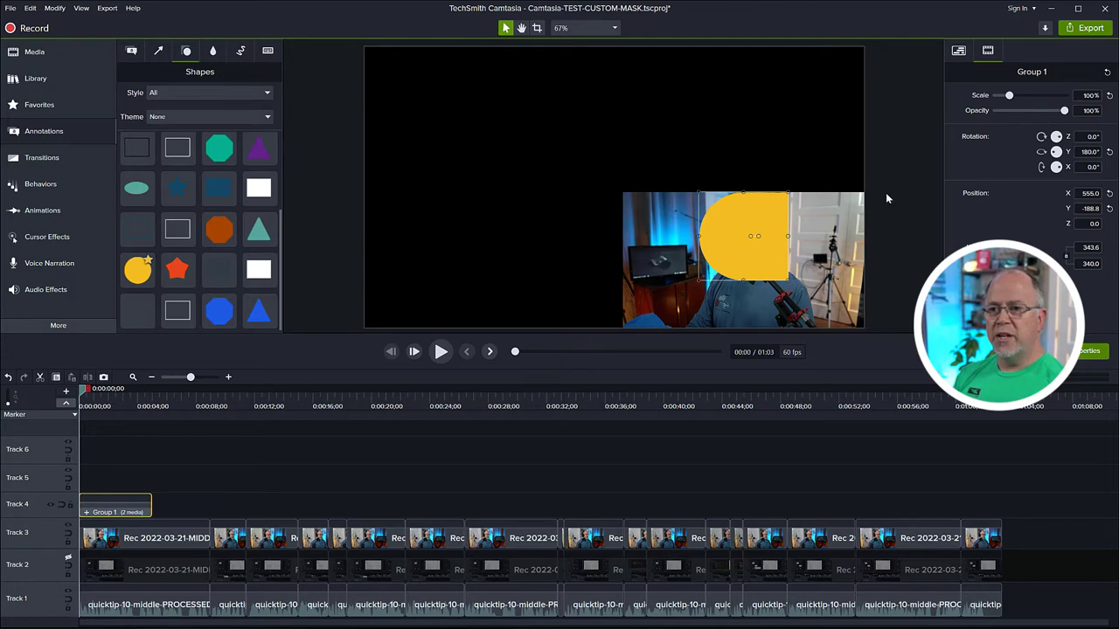
Step: Set the shape to 42% opacity and scale it to 119.5% over the presenter's head at X 566.3, Y -222.0
left_click_drag(1065, 112, 1029, 113)
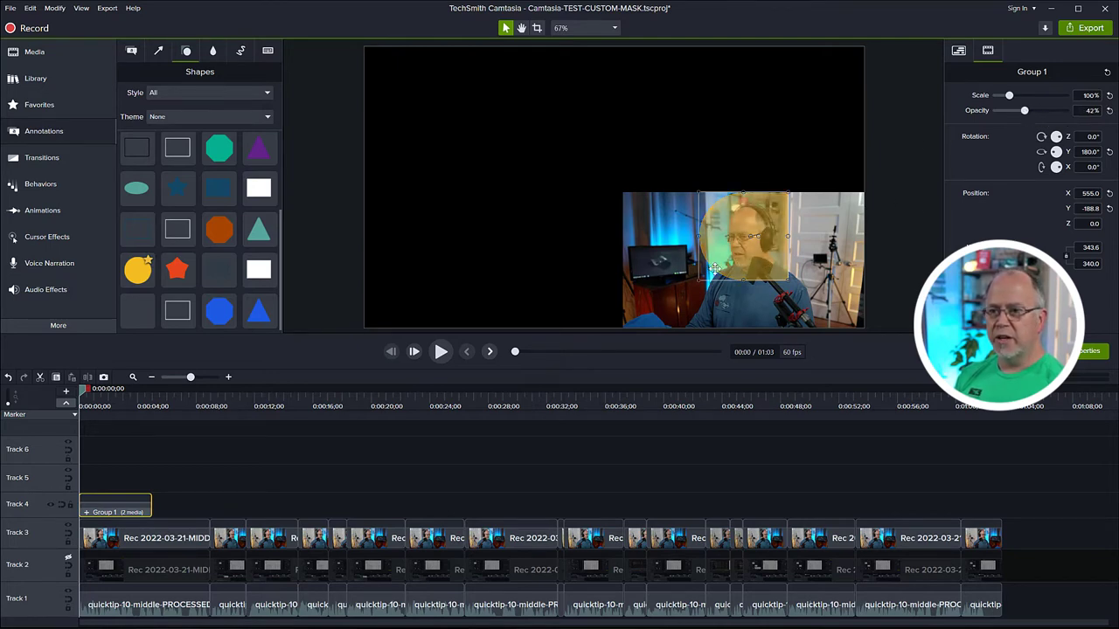
left_click_drag(715, 266, 707, 257)
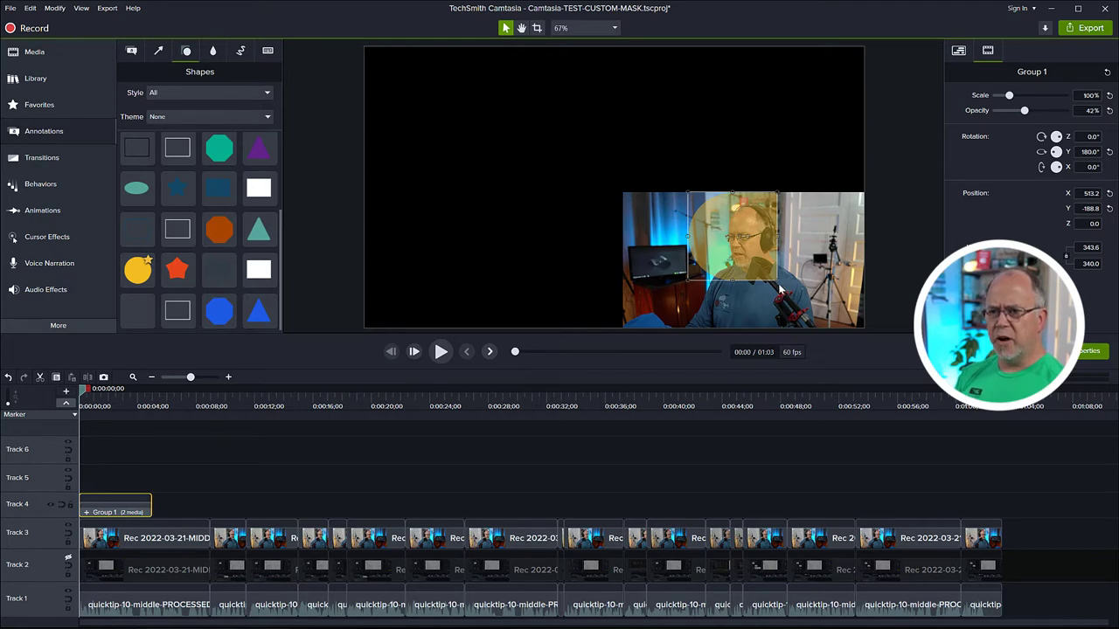
mouse_move(774, 280)
left_mouse_down()
mouse_move(800, 310)
mouse_move(752, 284)
left_mouse_up()
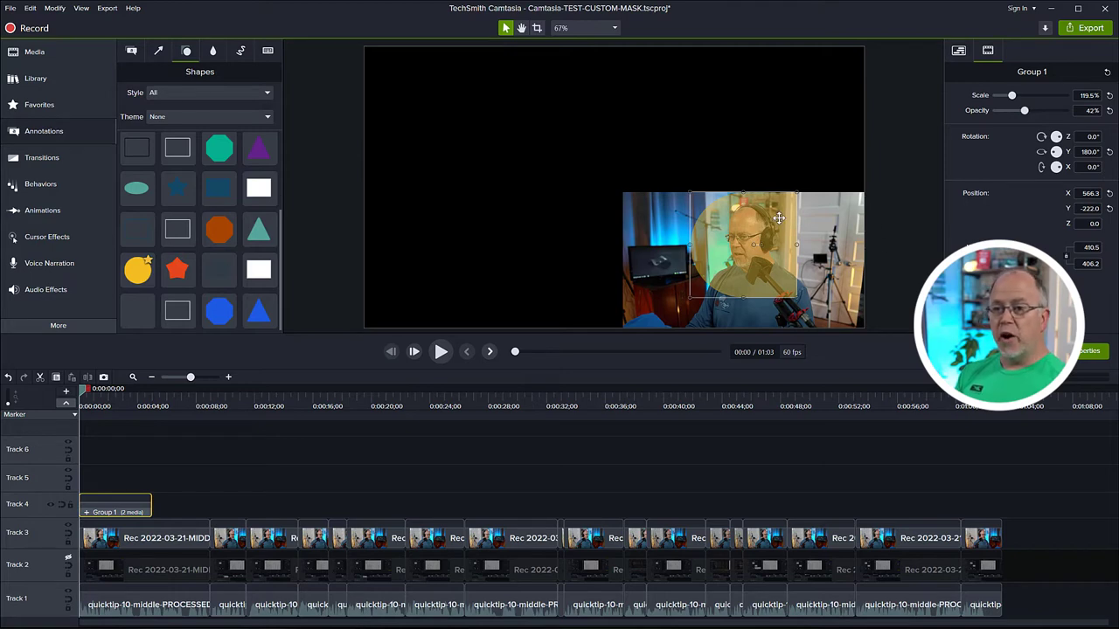
Step: Duplicate the yellow shape group and move the copy up above the video
left_click(771, 168)
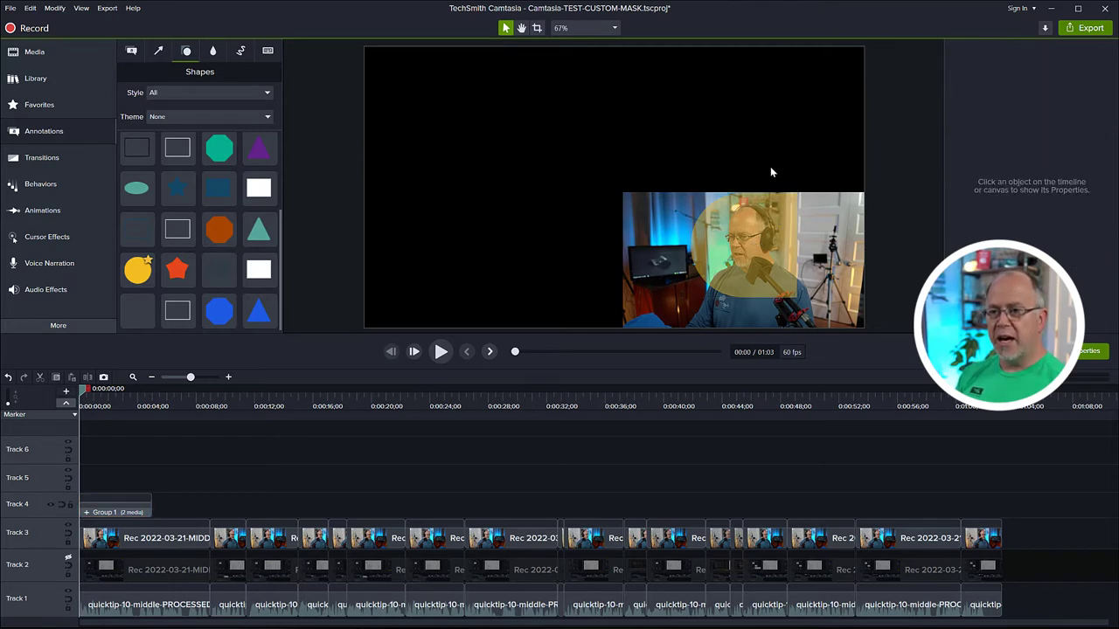
left_click(784, 224)
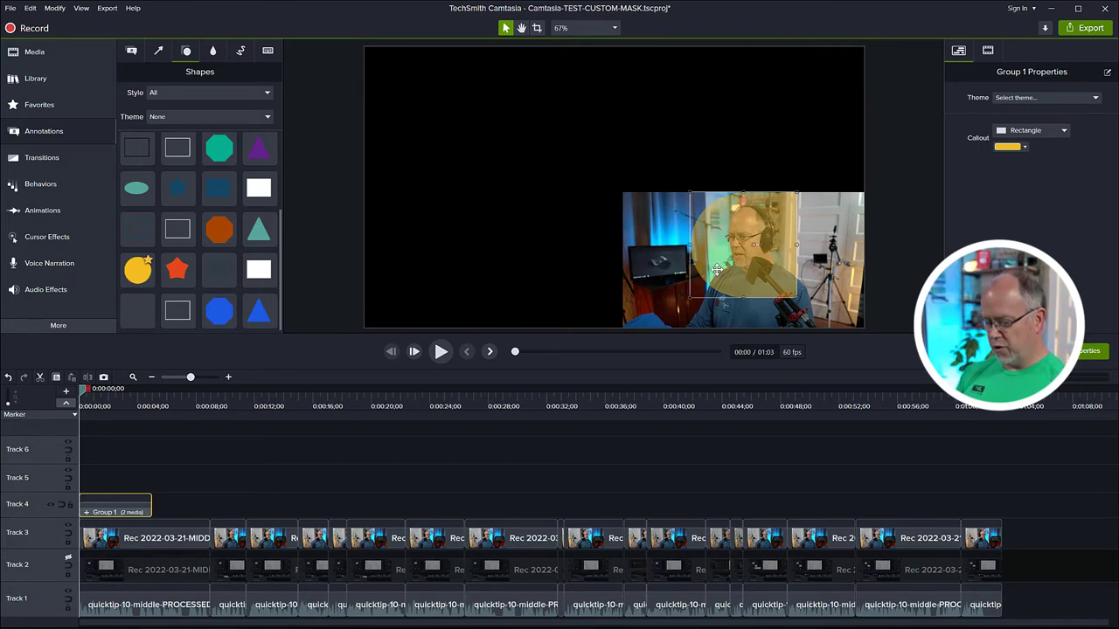
key("ctrl+c")
key("ctrl+v")
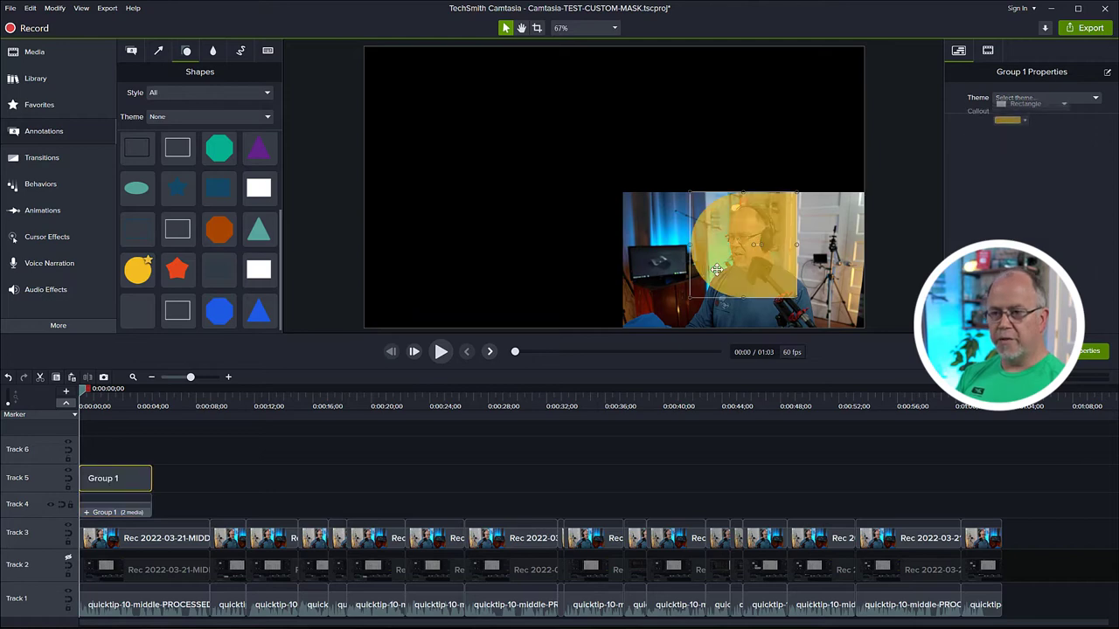
left_click_drag(719, 274, 625, 150)
Step: Set the original shape over the webcam to 100% opacity
left_click(725, 271)
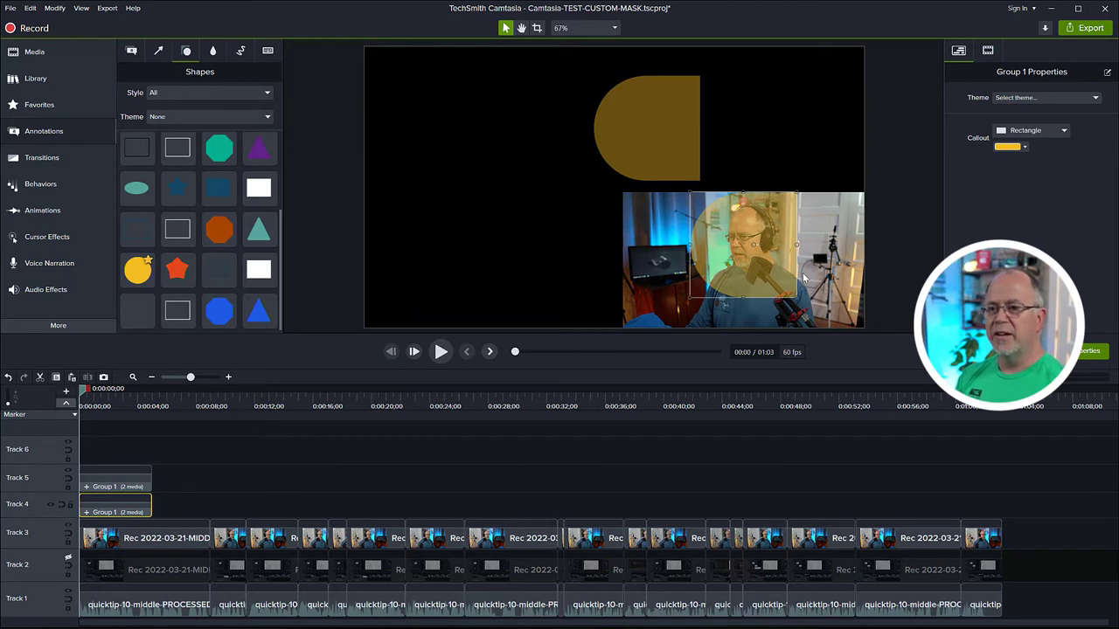
left_click(989, 53)
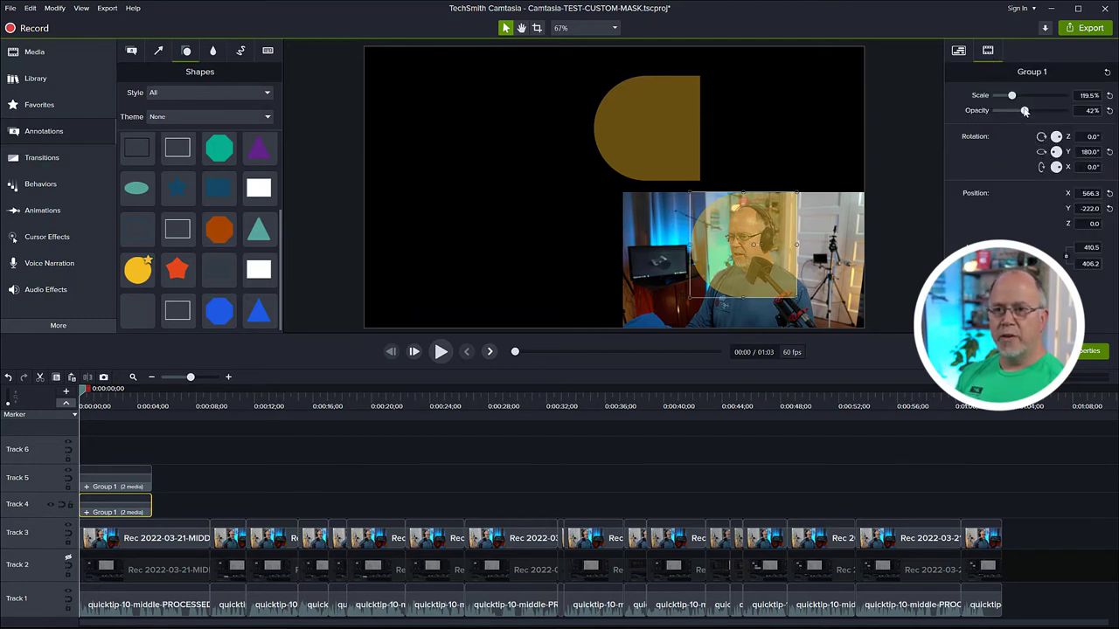
left_click_drag(1024, 111, 1073, 118)
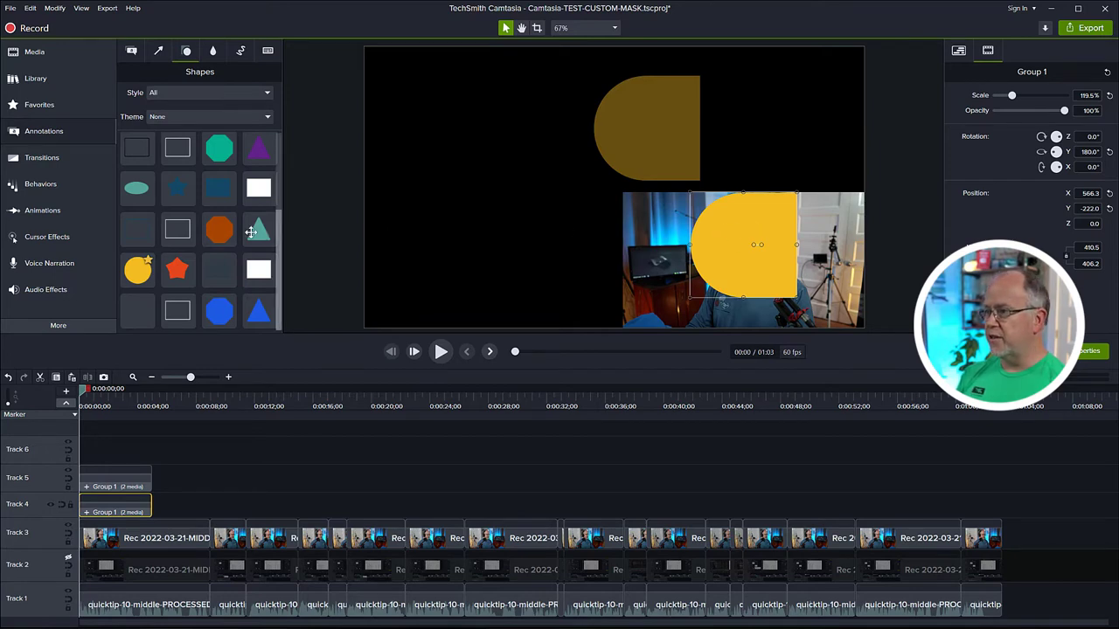
Step: Apply the Media Matte visual effect to the Group 1 shape group to mask the webcam
left_click(58, 328)
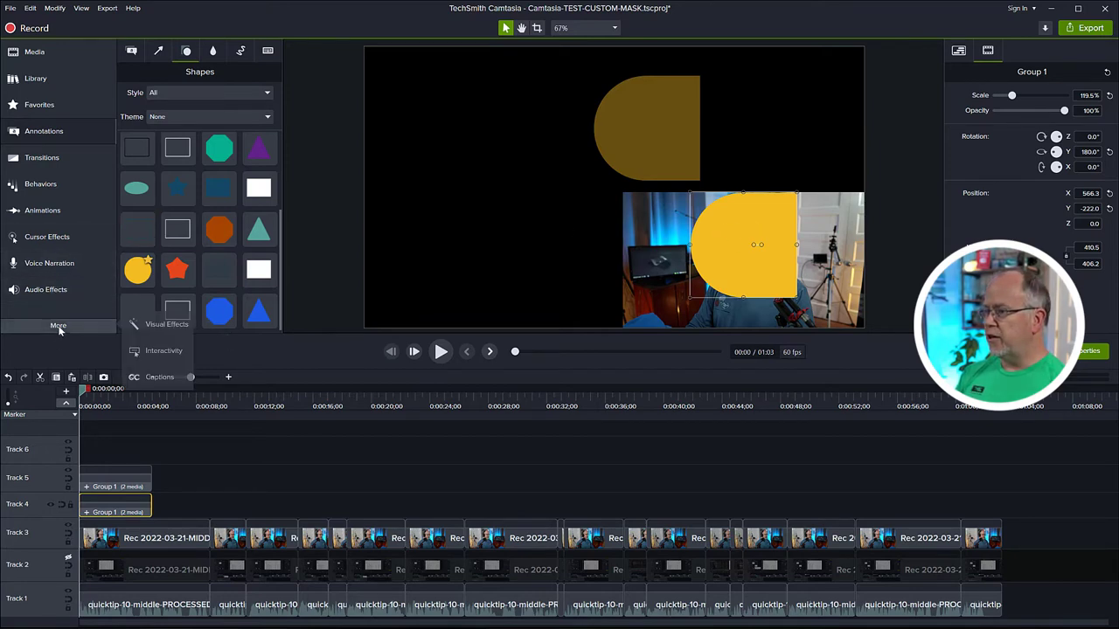
left_click(163, 323)
scroll(210, 234, "down", 3)
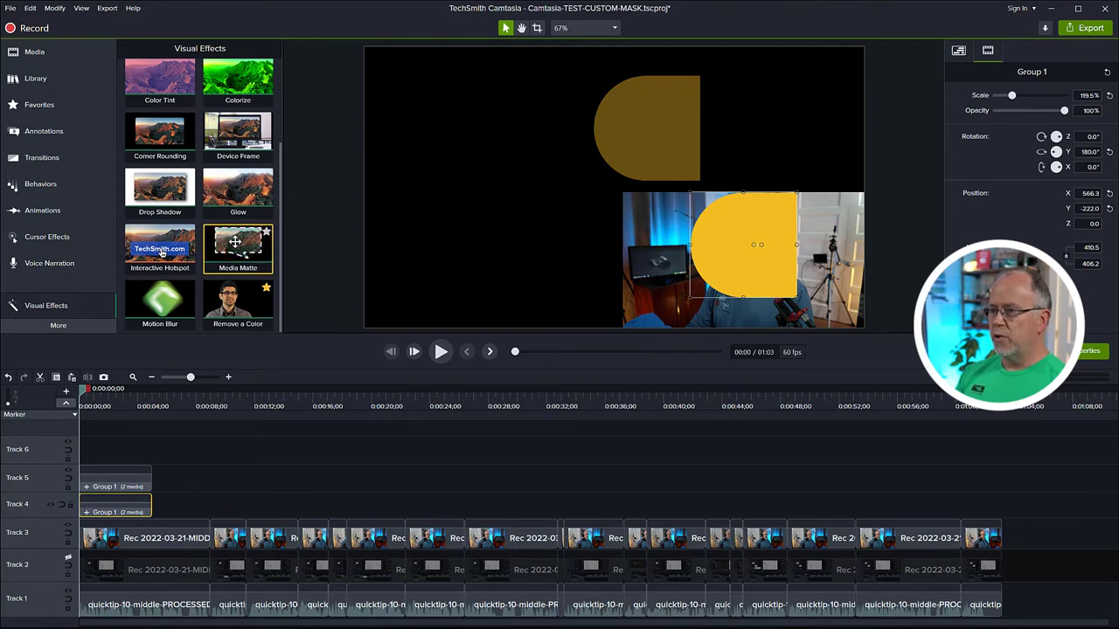
left_click_drag(235, 245, 732, 233)
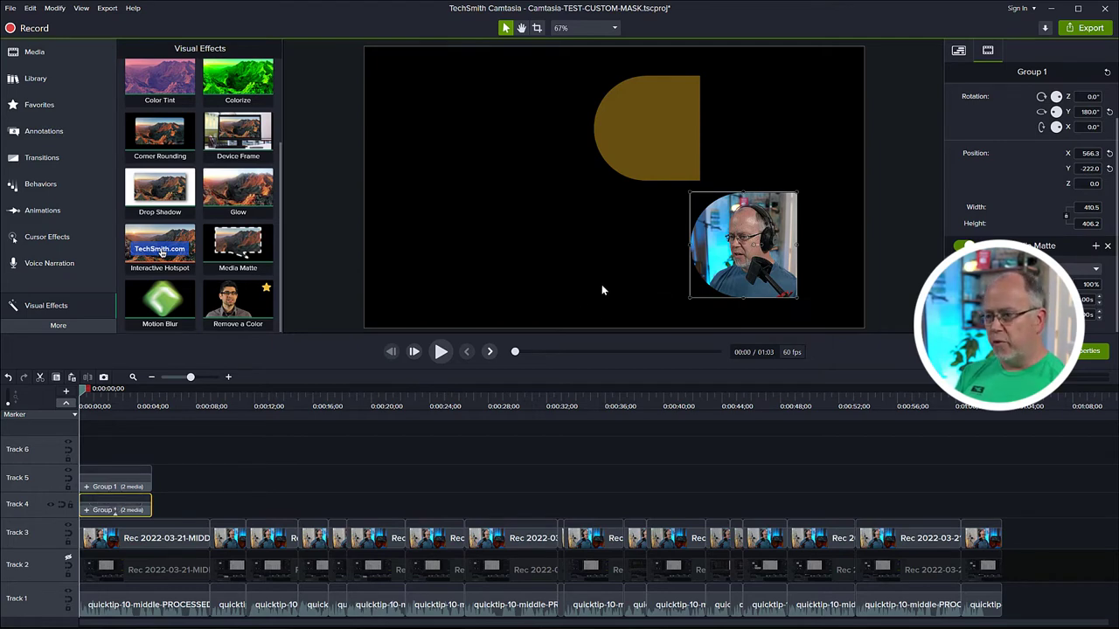
Step: Turn the Track 2 screen recording back on and shift the webcam circle group slightly left
left_click(69, 559)
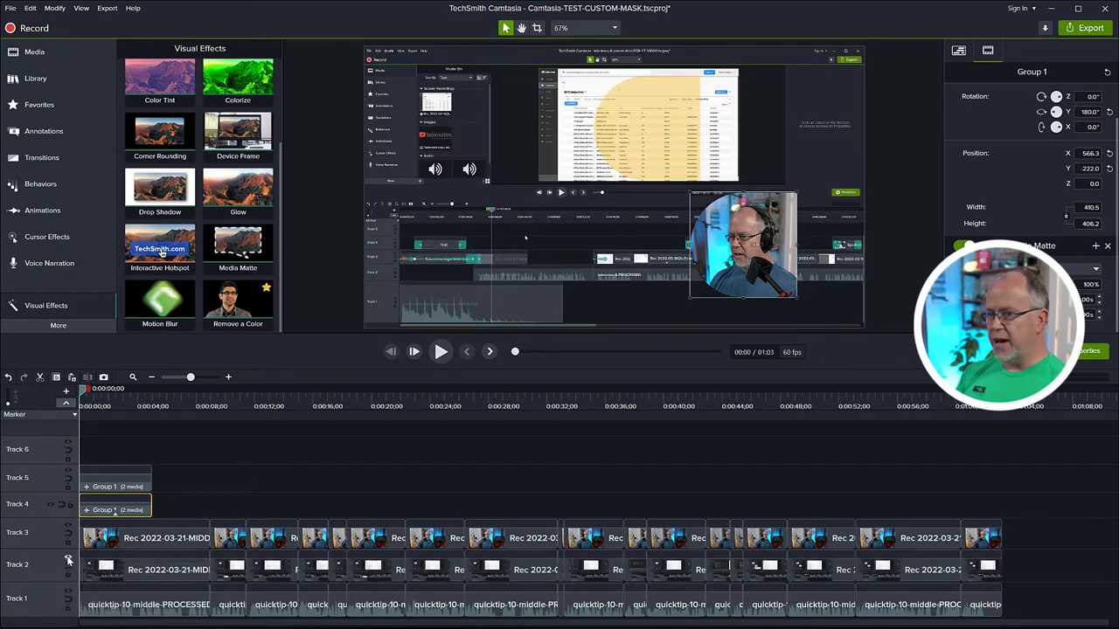
left_click(123, 486)
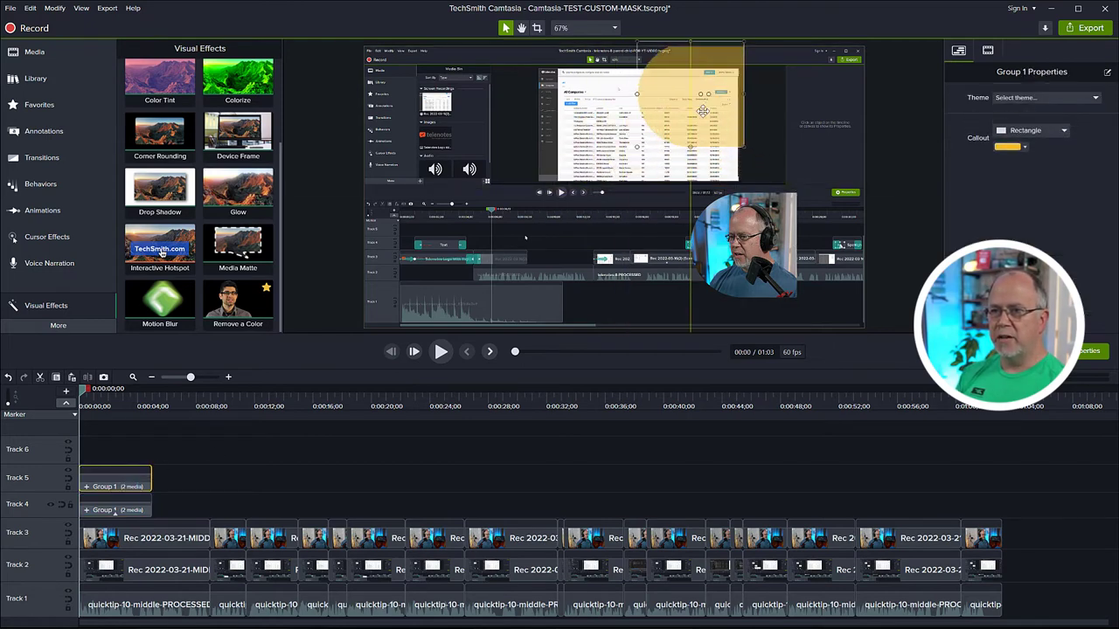
left_click(727, 241)
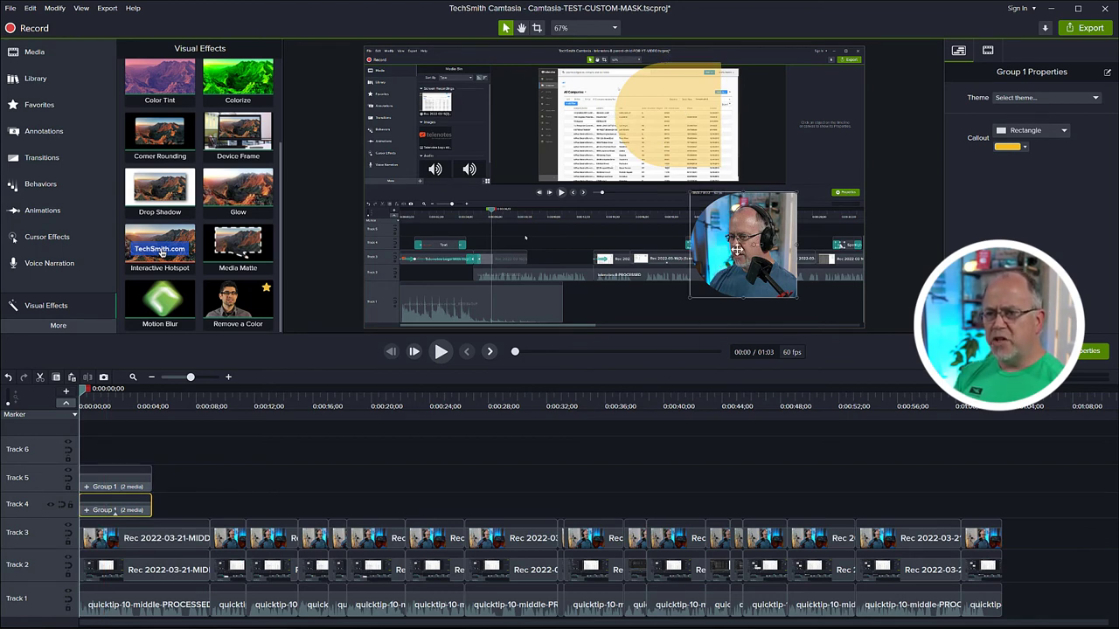
mouse_move(731, 253)
left_mouse_down()
mouse_move(734, 264)
mouse_move(752, 251)
mouse_move(715, 260)
mouse_move(753, 264)
mouse_move(715, 255)
mouse_move(735, 248)
mouse_move(723, 256)
left_mouse_up()
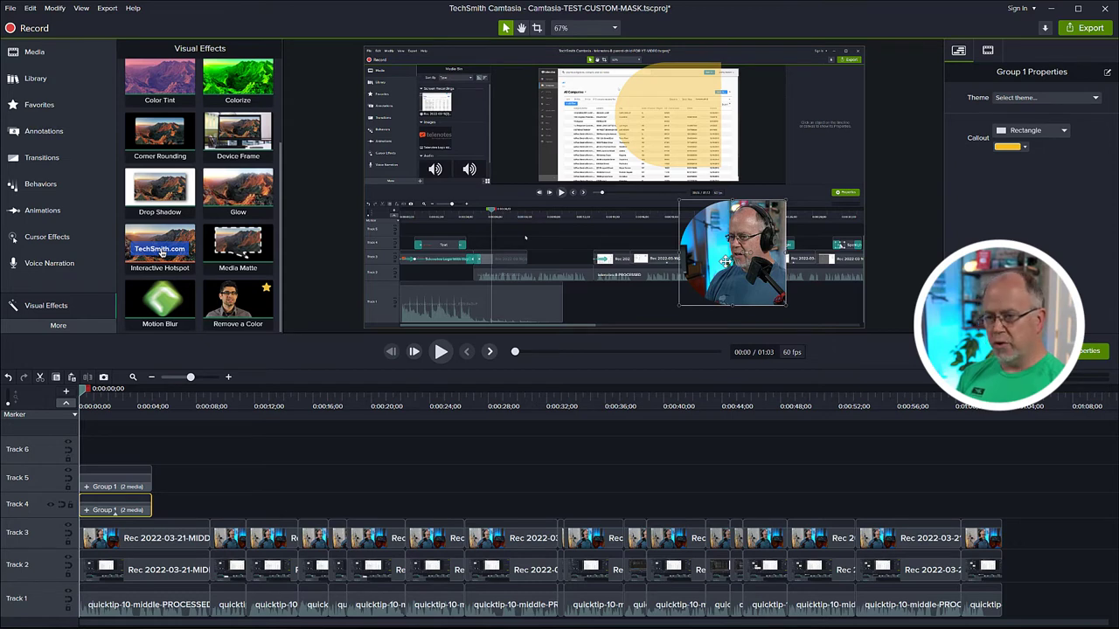
Step: Undo the move, extend both Group 1 clips to the video's end, and move the shape copy to Track 6
key("ctrl+z")
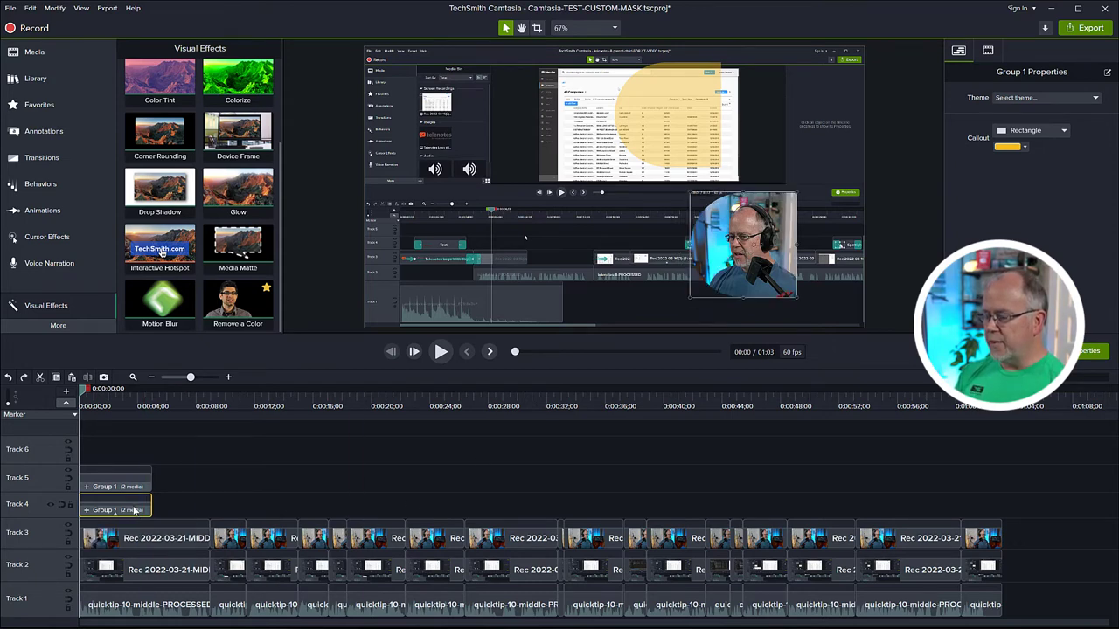
left_click_drag(151, 507, 1004, 527)
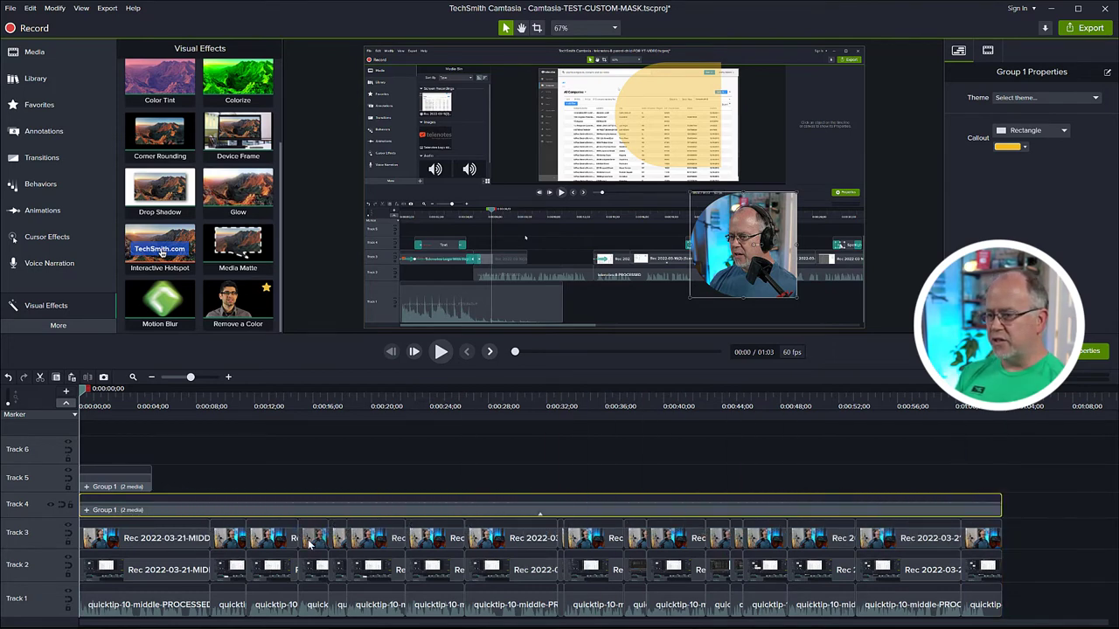
left_click_drag(151, 486, 1002, 502)
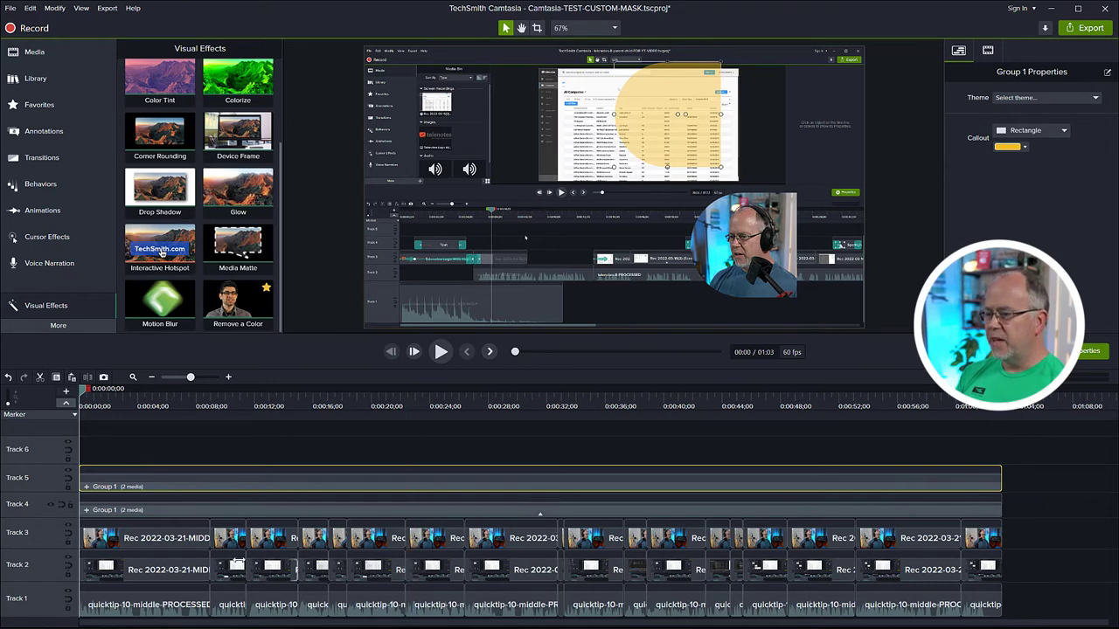
left_click_drag(239, 481, 233, 457)
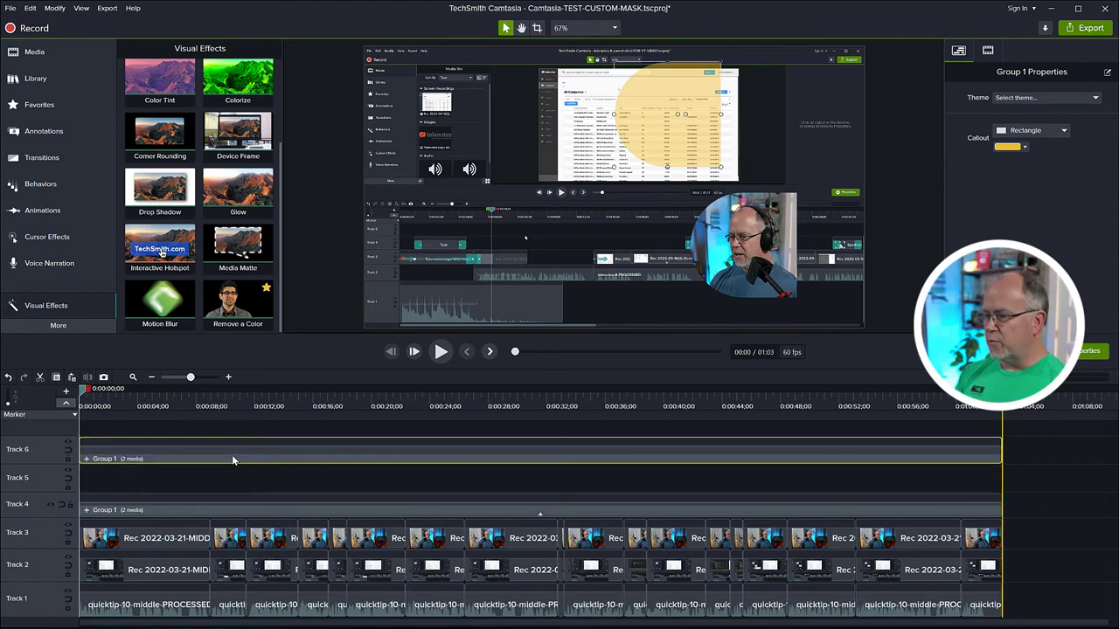
Step: Nudge the webcam bubble slightly higher and select all the webcam clips on Track 3
left_click(162, 480)
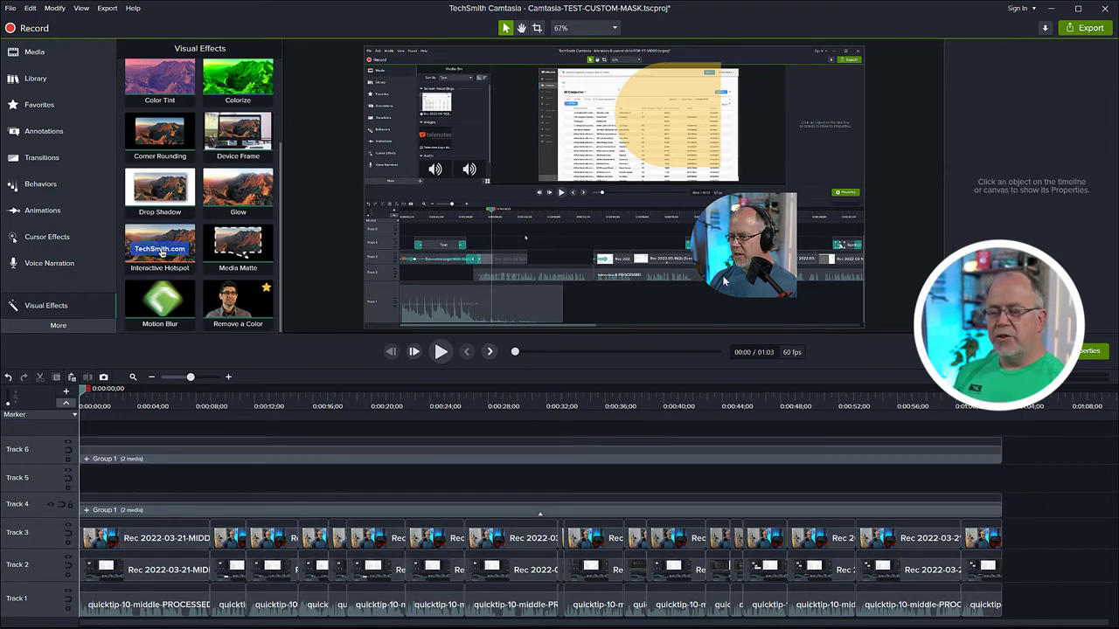
left_click(727, 271)
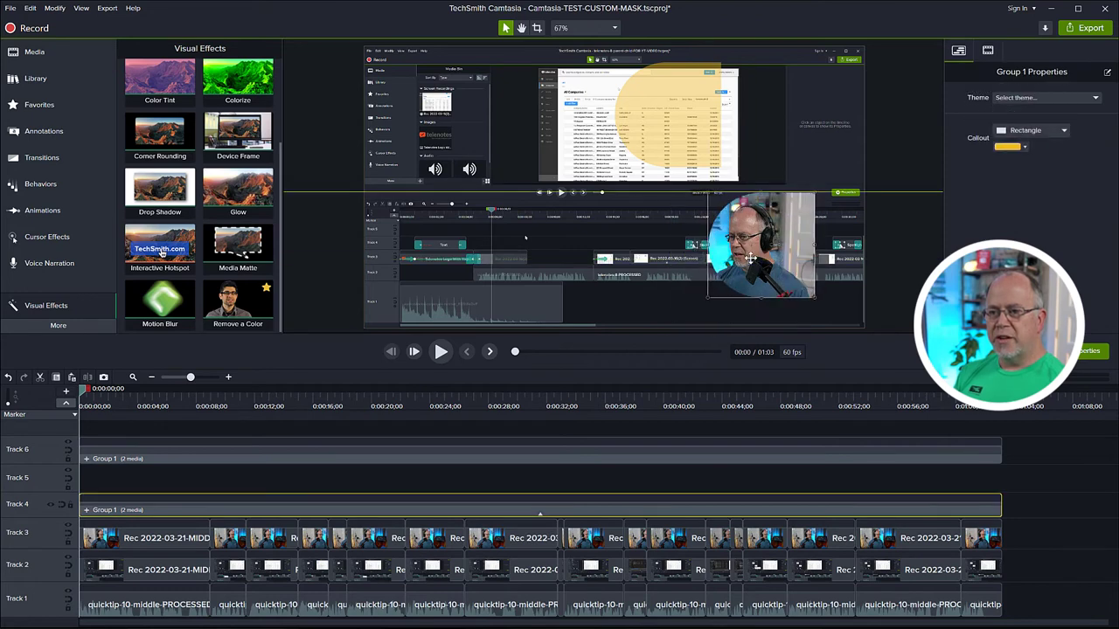
left_click_drag(732, 278, 738, 263)
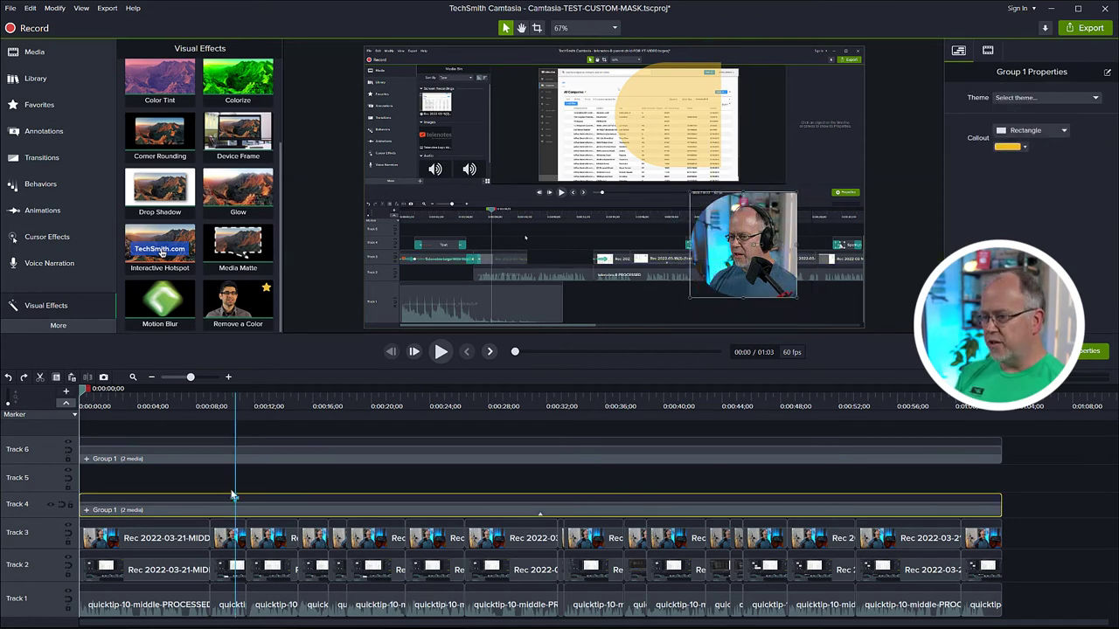
left_click_drag(143, 475, 991, 548)
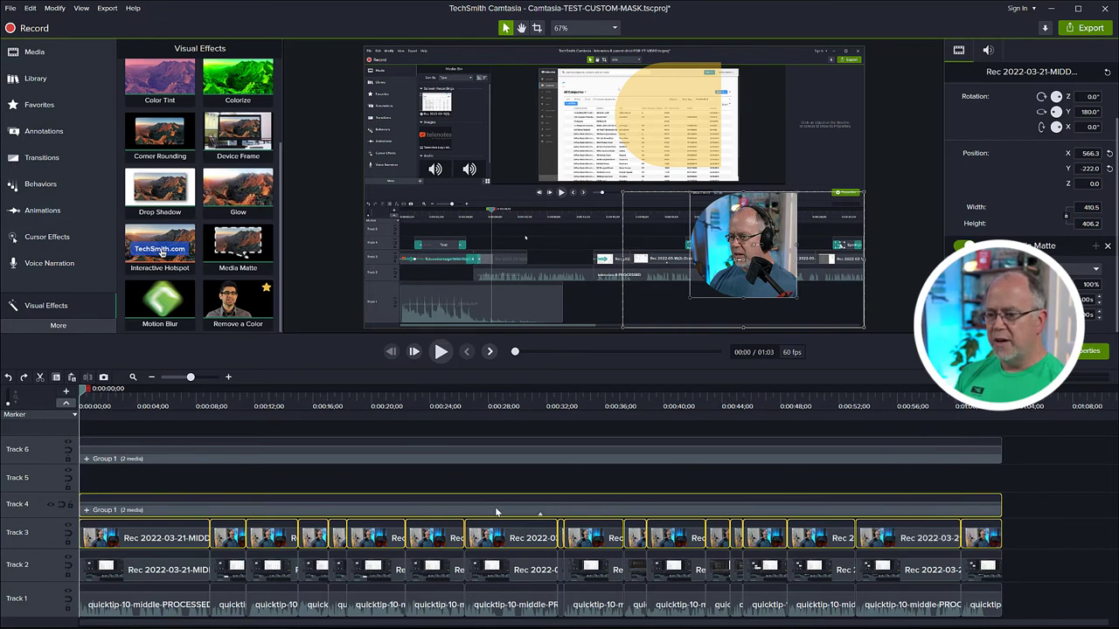
Step: Group the selected Track 3 webcam clips into Group 2 and adjust its position on the canvas
right_click(496, 512)
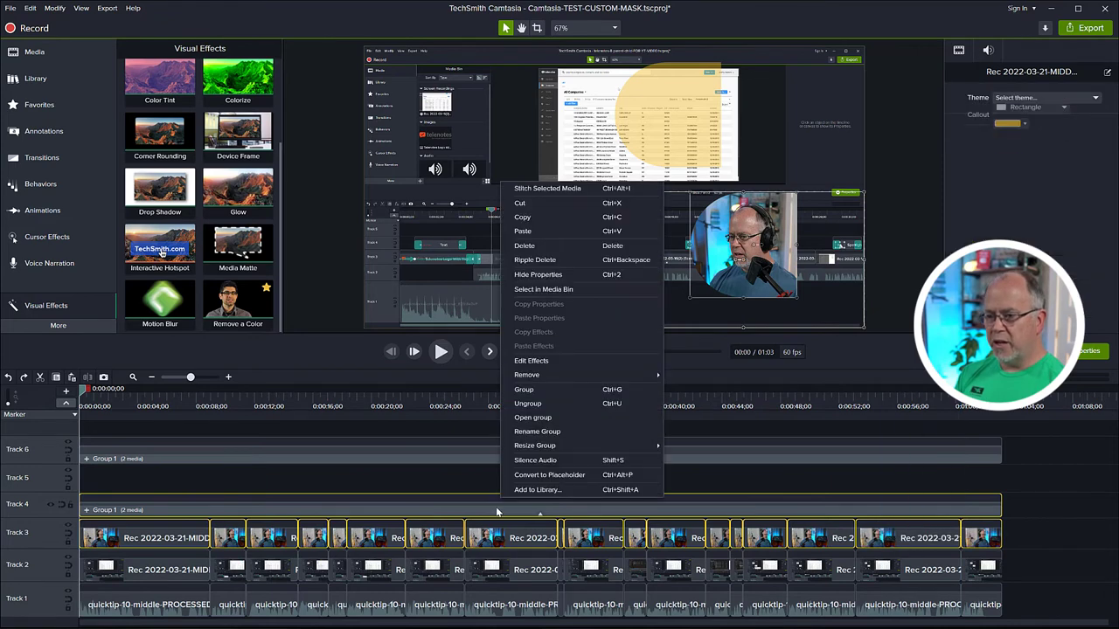
left_click(524, 390)
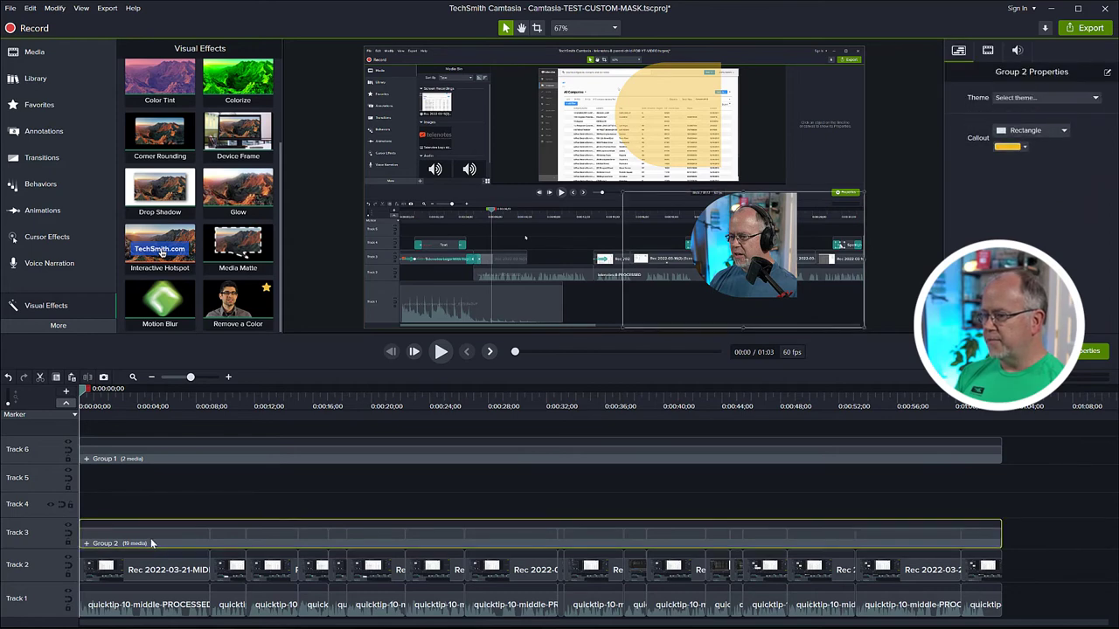
mouse_move(727, 264)
left_mouse_down()
mouse_move(675, 277)
mouse_move(743, 272)
mouse_move(728, 268)
left_mouse_up()
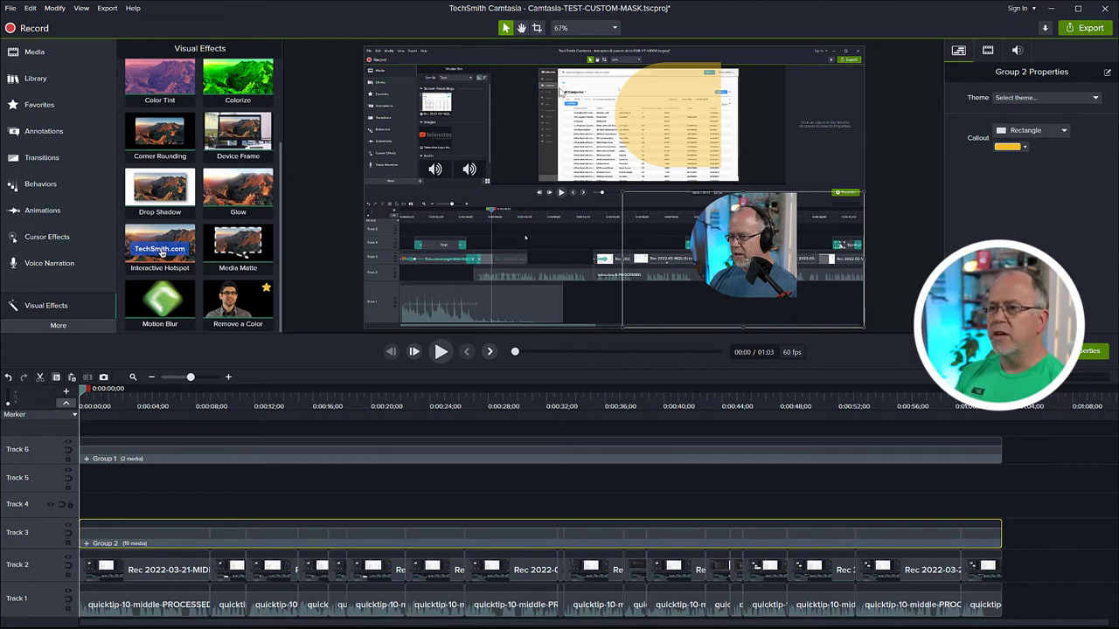
Step: Crop the webcam footage in from the left, right and bottom edges
left_click(537, 28)
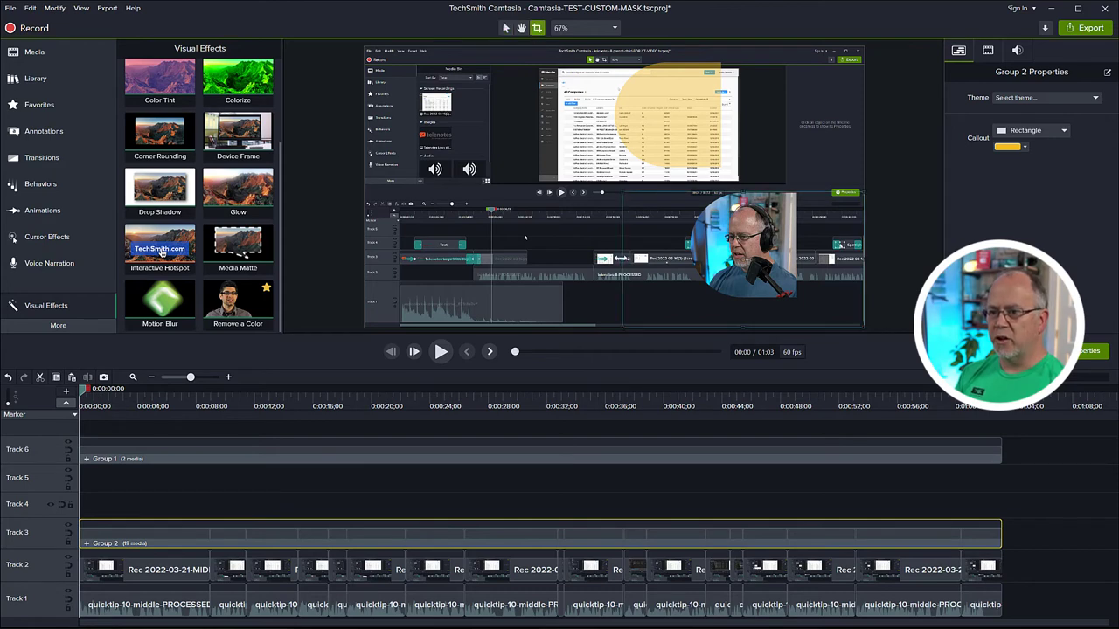
left_click_drag(624, 261, 684, 261)
left_click_drag(852, 261, 802, 258)
left_click_drag(742, 327, 742, 305)
Step: Shift the cropped webcam slightly right and scrub ahead to preview a later moment
left_click(506, 28)
left_click_drag(729, 256, 766, 247)
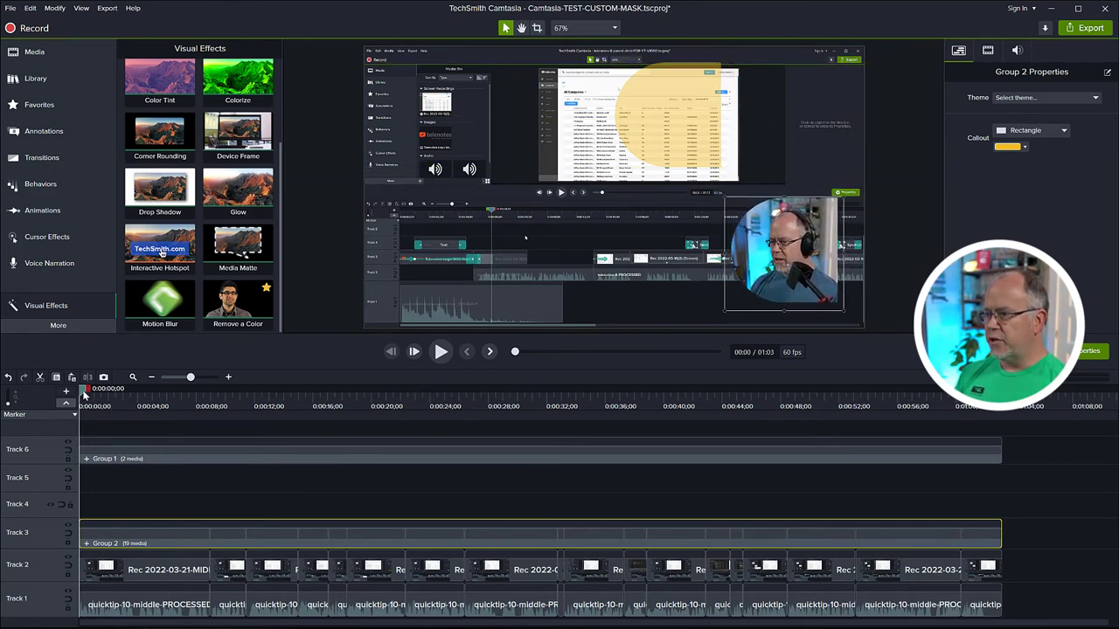
left_click_drag(83, 394, 125, 468)
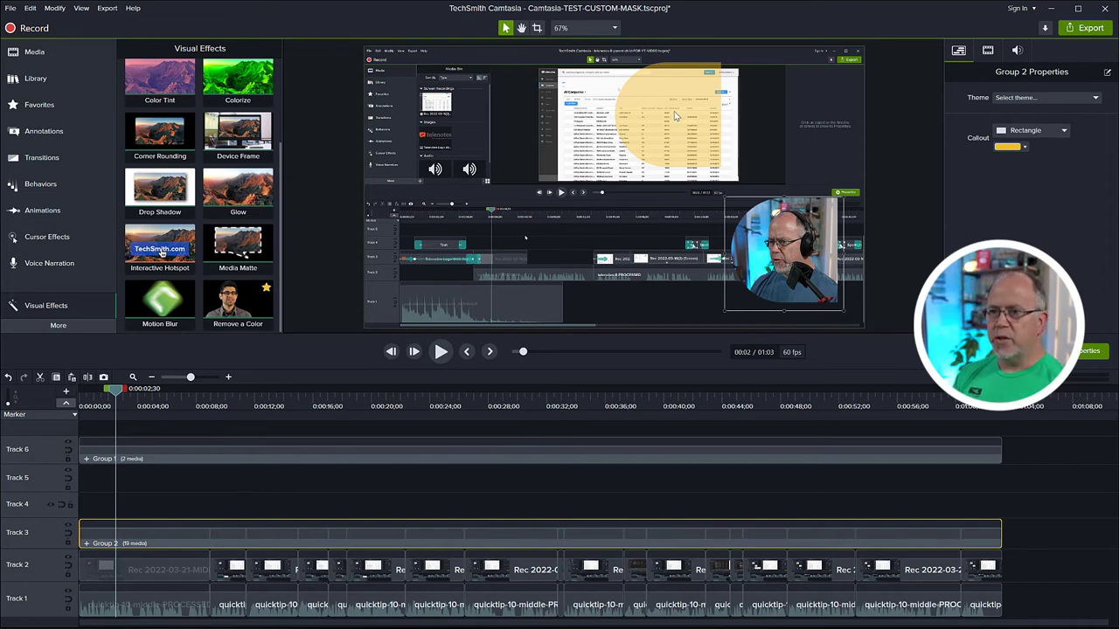
Step: Move the Track 6 yellow shape over the webcam, set it to 100% opacity and scale it to 131.4%
left_click(674, 115)
left_click_drag(659, 124, 776, 261)
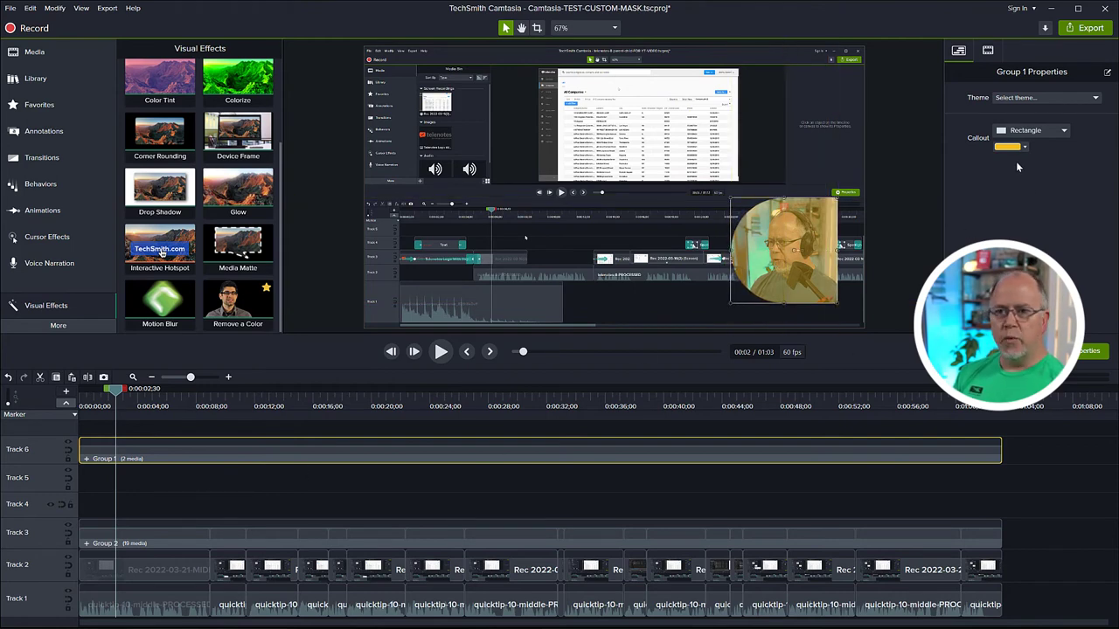
left_click(988, 52)
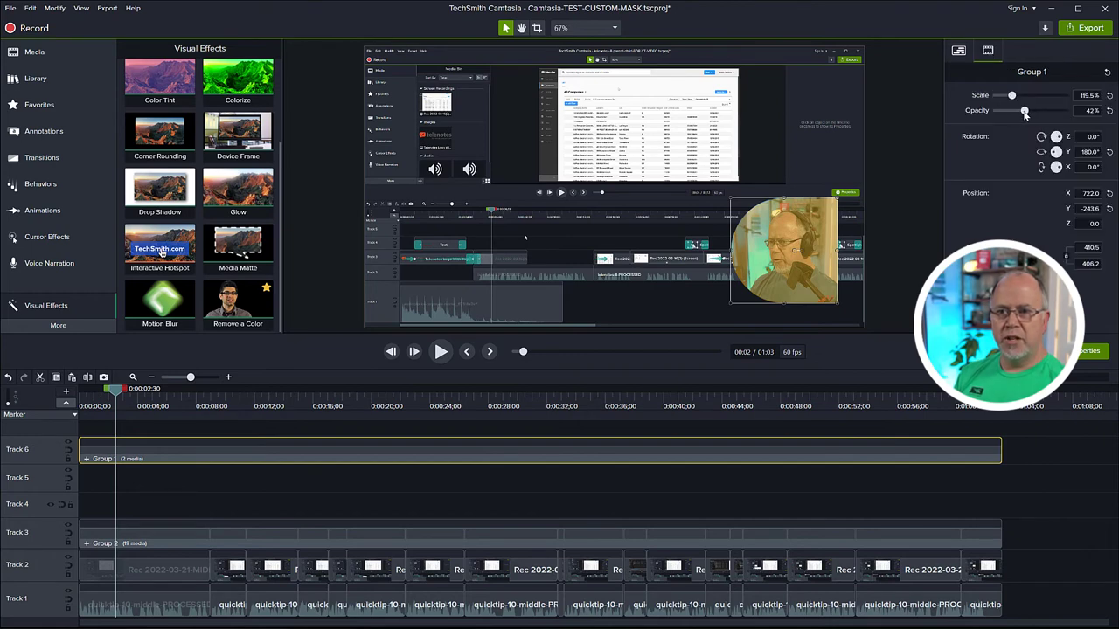
left_click_drag(1025, 113, 1089, 114)
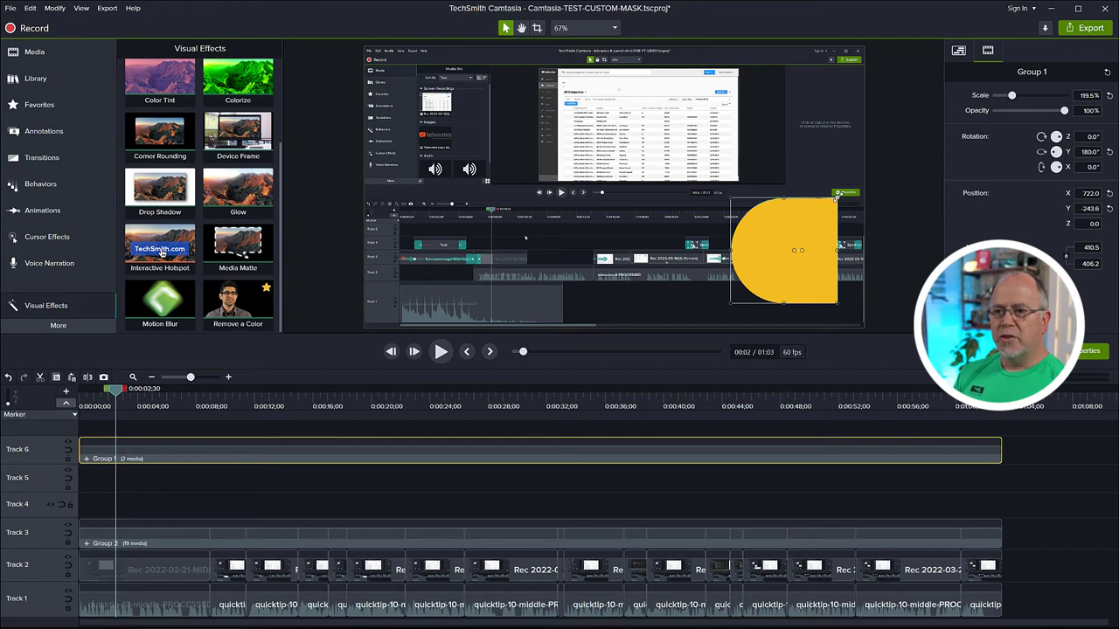
left_click_drag(836, 196, 848, 187)
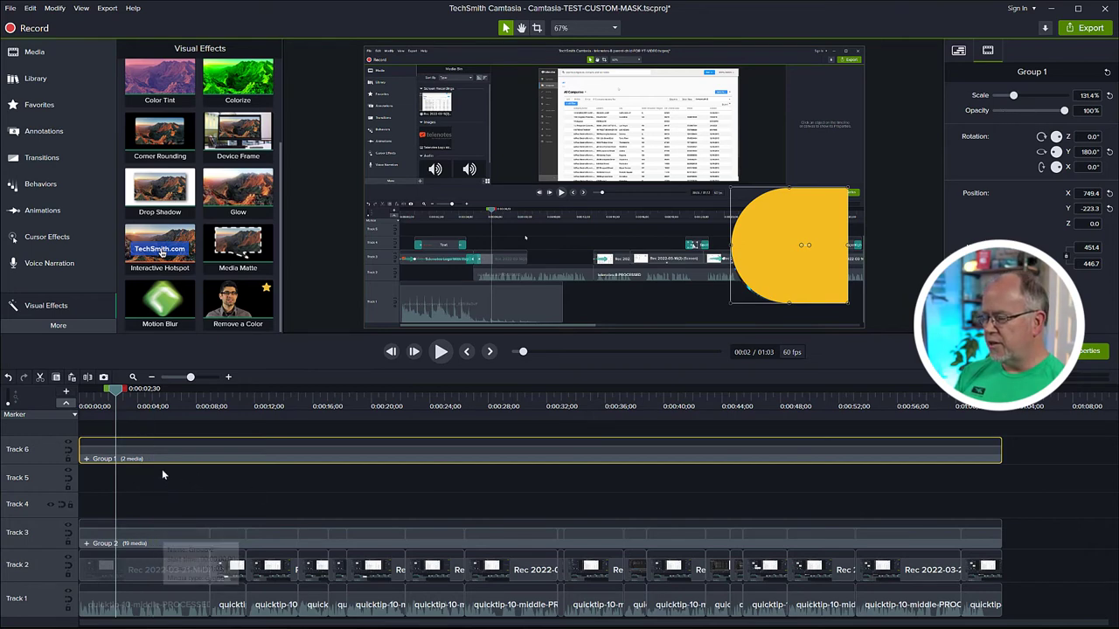
Step: Move Group 2 up to Track 4 and the shape group down to Track 5
left_click(166, 542)
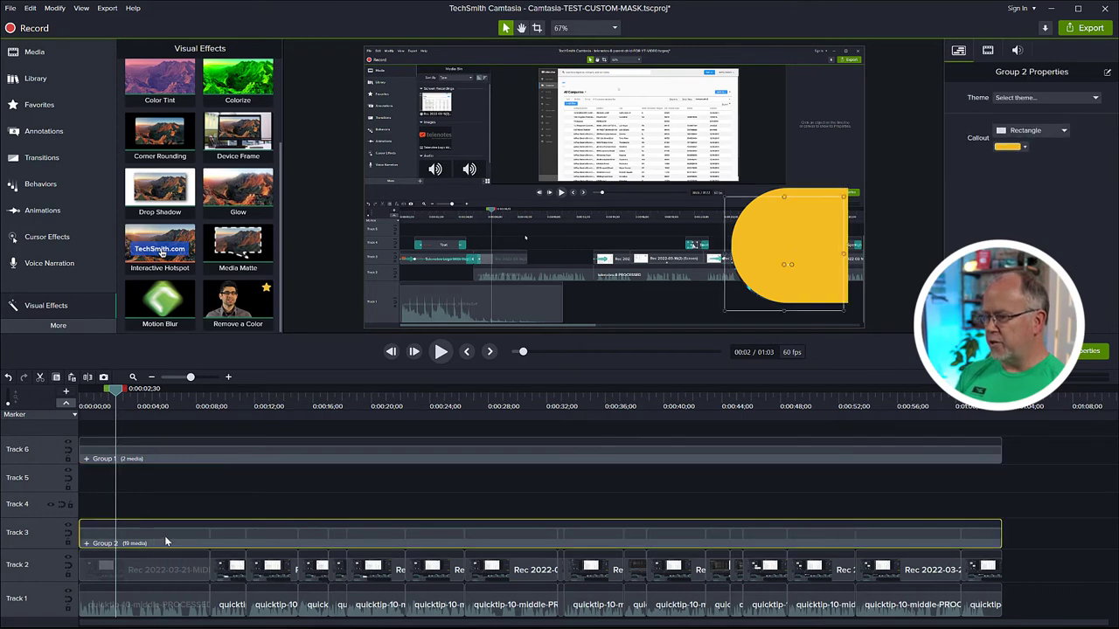
left_click_drag(166, 522, 165, 516)
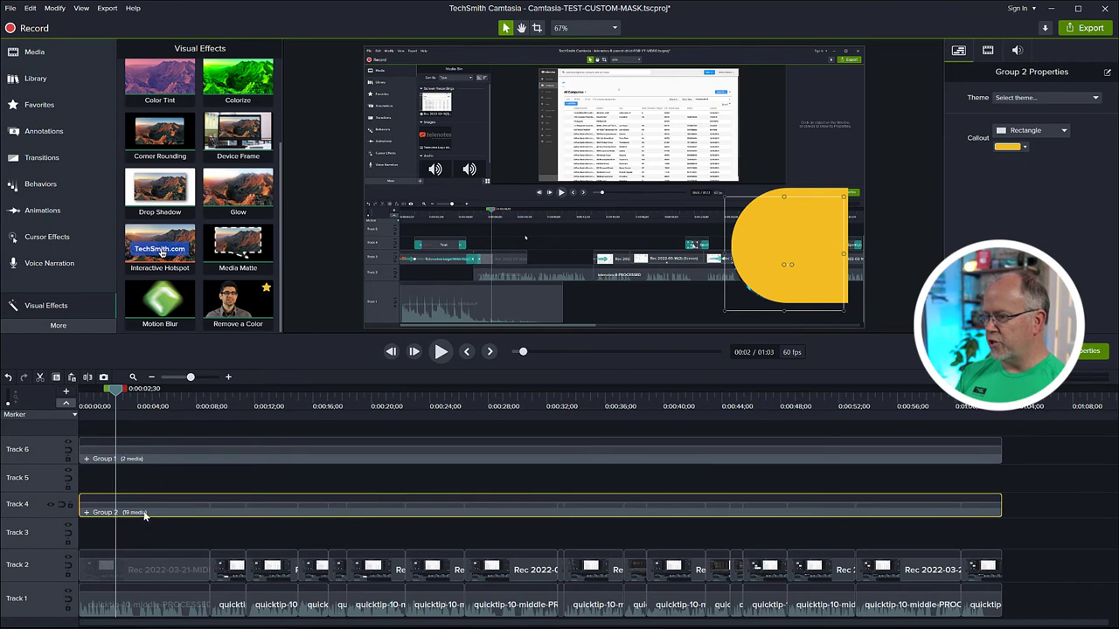
left_click_drag(158, 453, 150, 541)
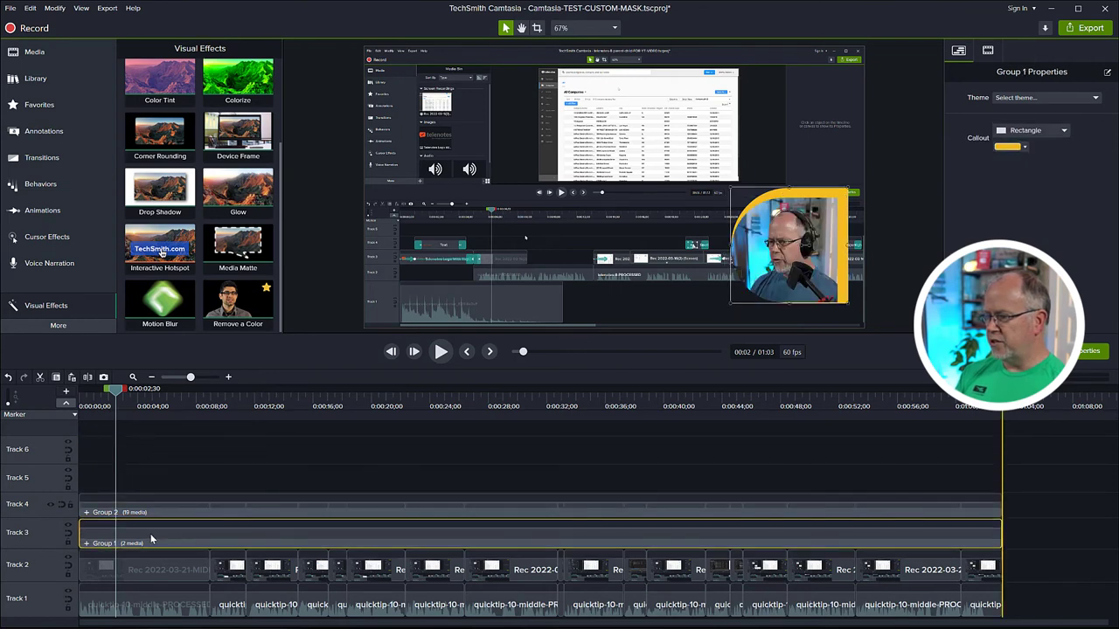
Step: Nudge the webcam group up and right on the canvas, then deselect it
left_click(778, 260)
left_click_drag(778, 259, 781, 259)
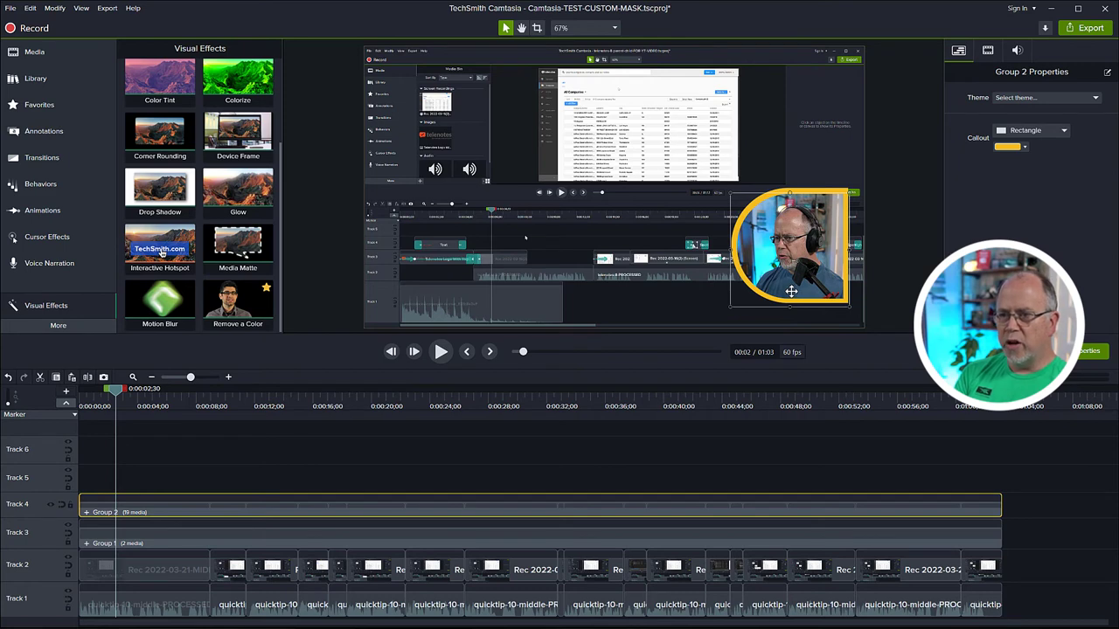
key("Escape")
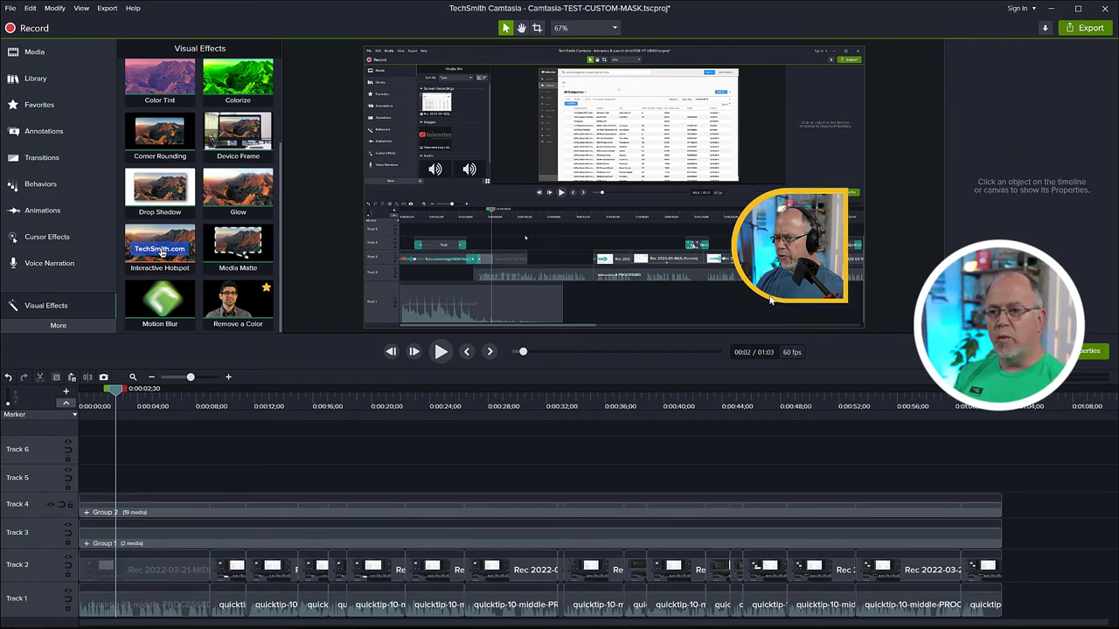
Step: Recolour Group 1's rounded callout outline from yellow to red via its colour swatch
left_click(151, 535)
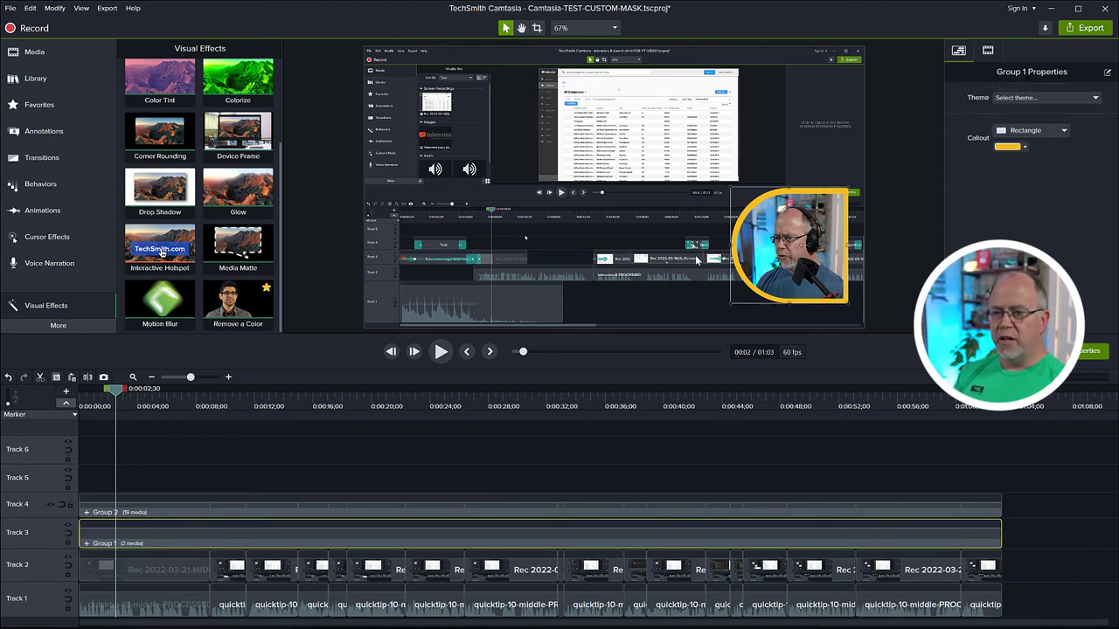
left_click(1012, 147)
left_click(1056, 226)
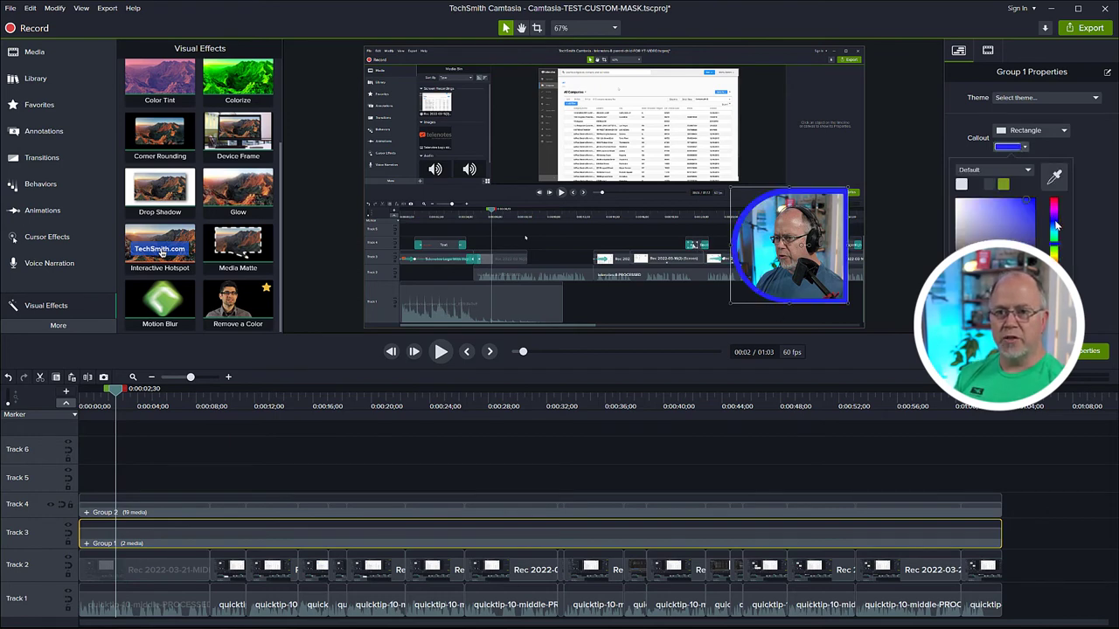
left_click_drag(1056, 226, 1041, 205)
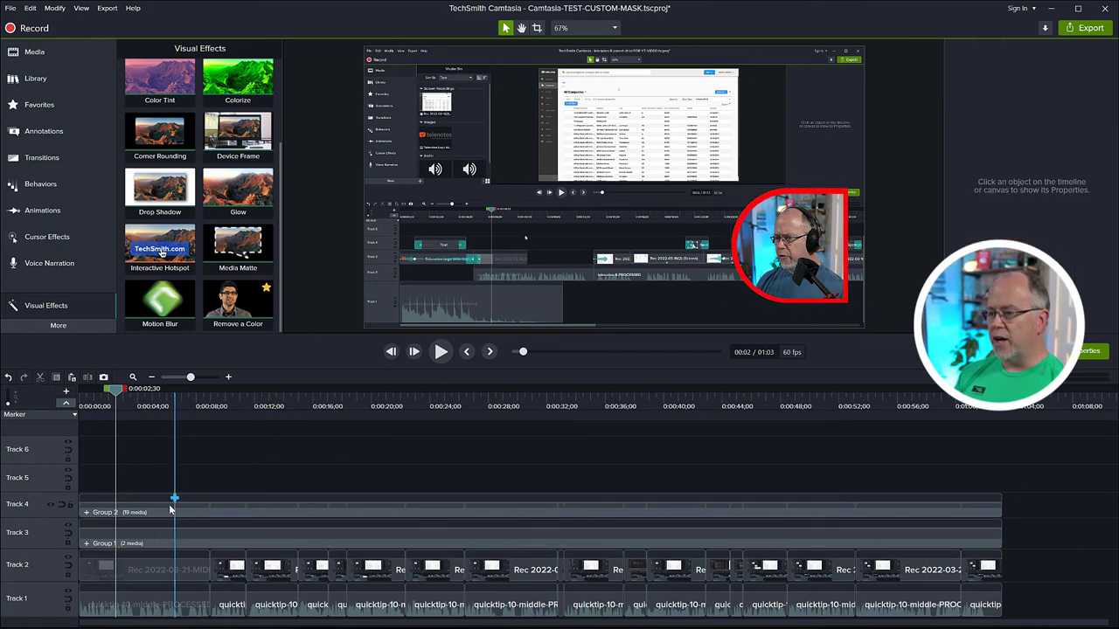
left_click(184, 533)
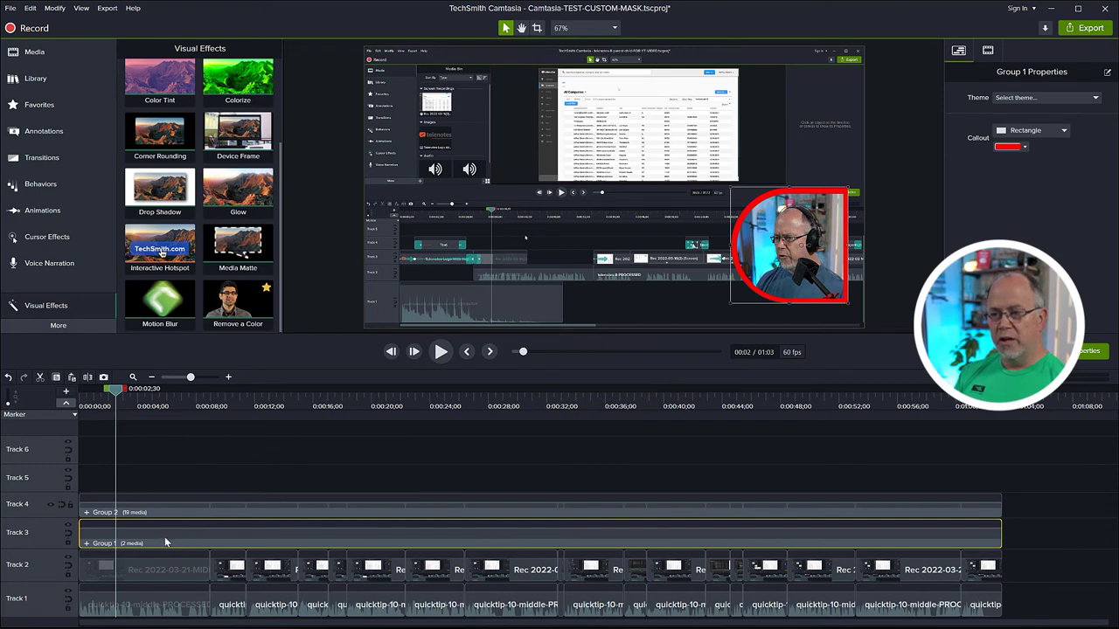
Step: Combine Group 1 and Group 2 into Group 3 and move the webcam overlay to the top right
left_click(168, 507)
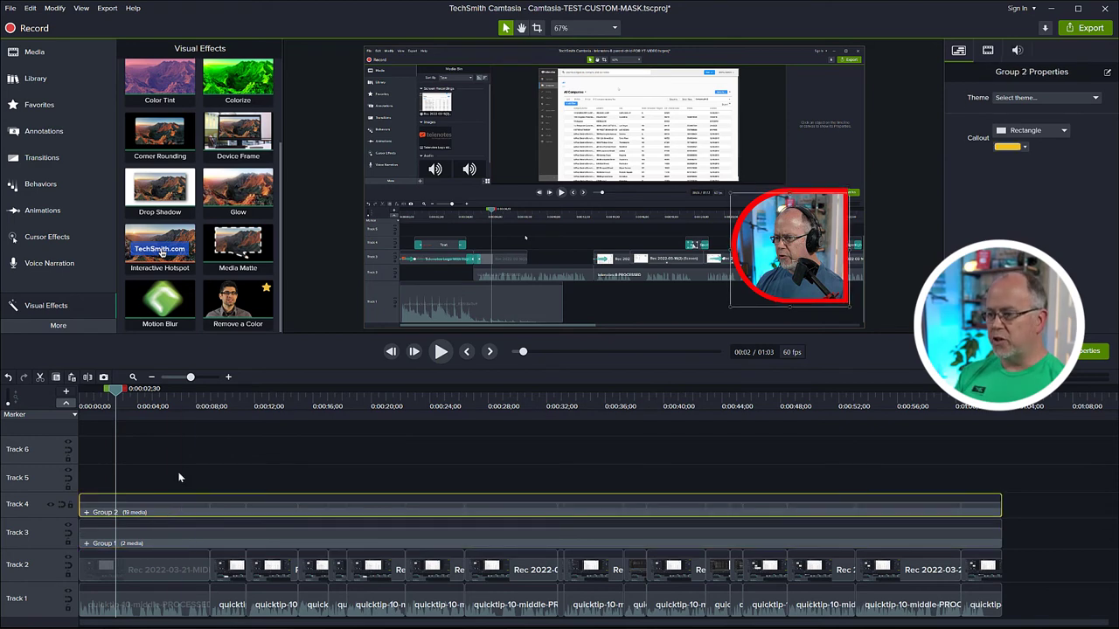
left_click(179, 476)
left_click_drag(174, 487, 200, 530)
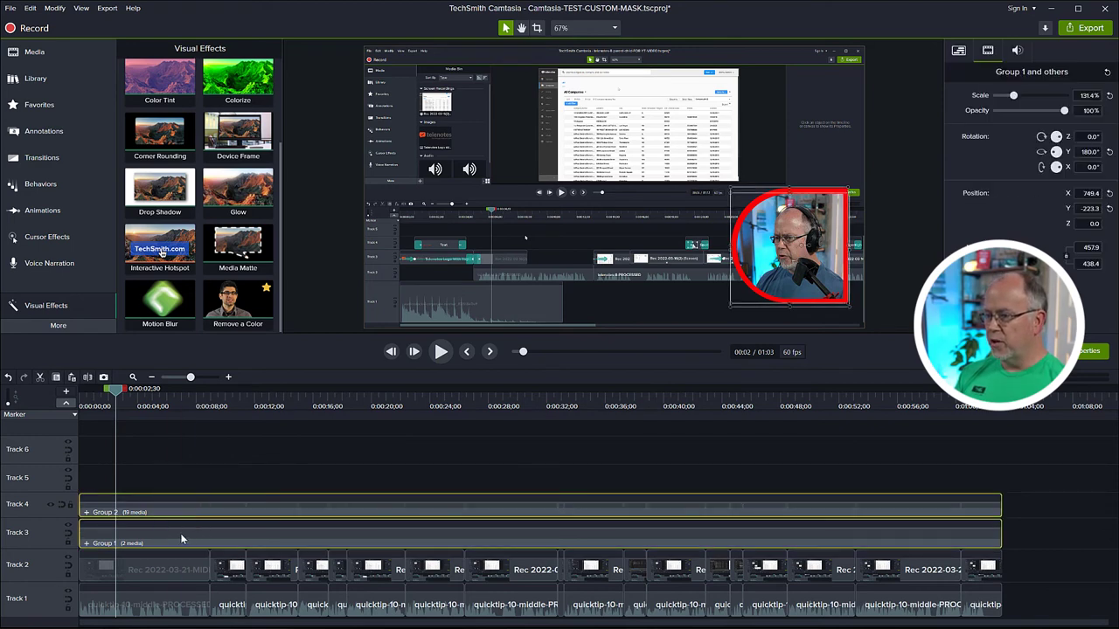
right_click(181, 534)
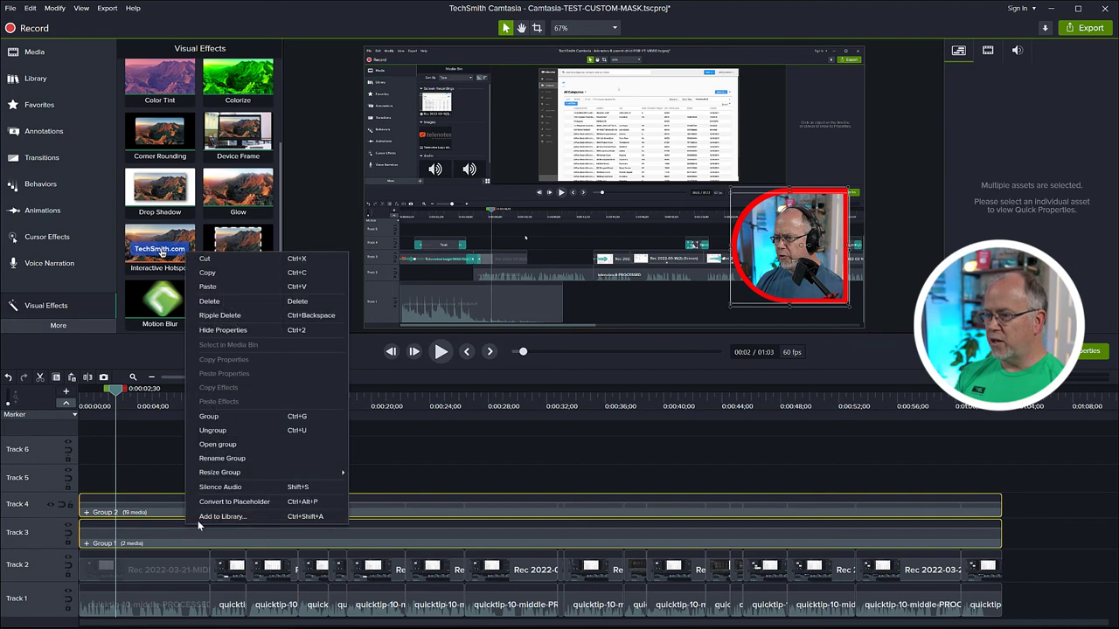
left_click(208, 417)
left_click(287, 494)
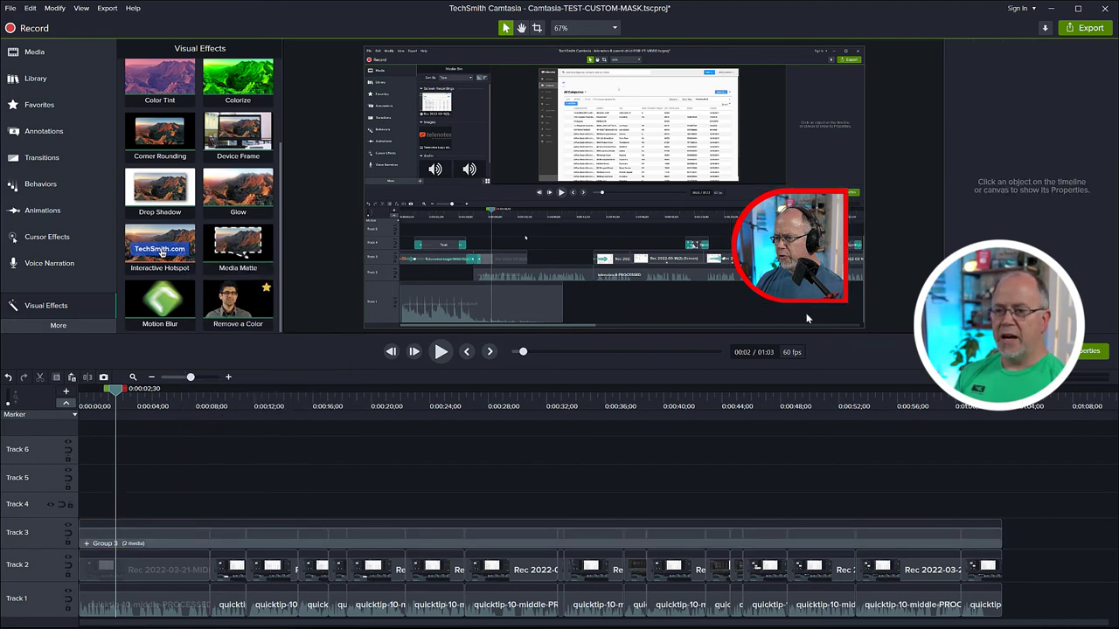
left_click_drag(795, 282, 774, 158)
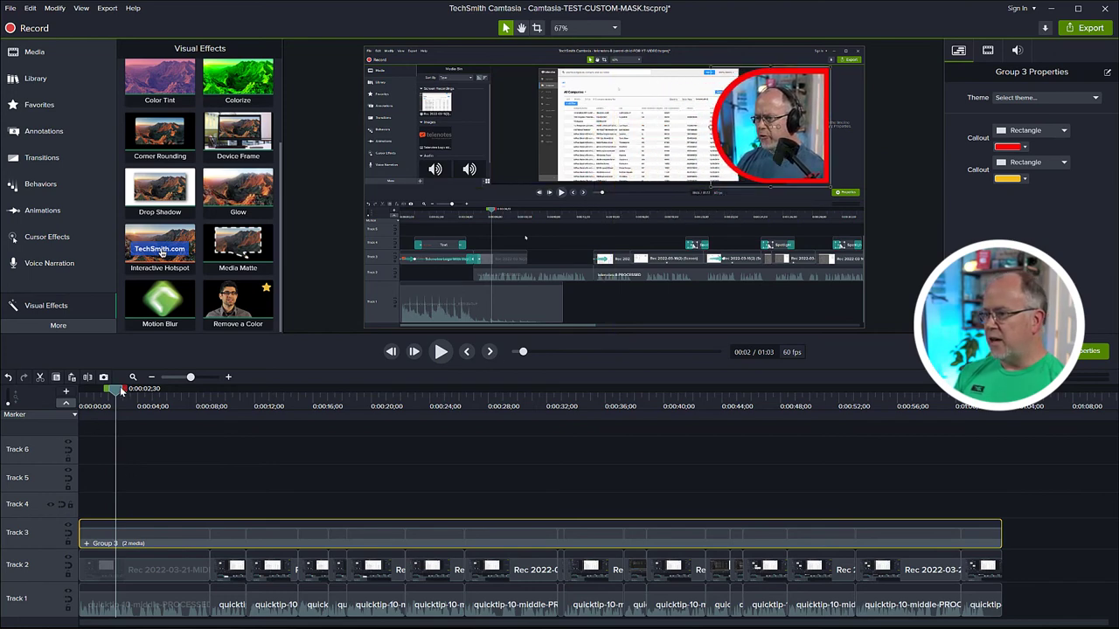
Step: Preview playback from the start, then move the webcam overlay down to the lower right
left_click_drag(112, 395, 68, 399)
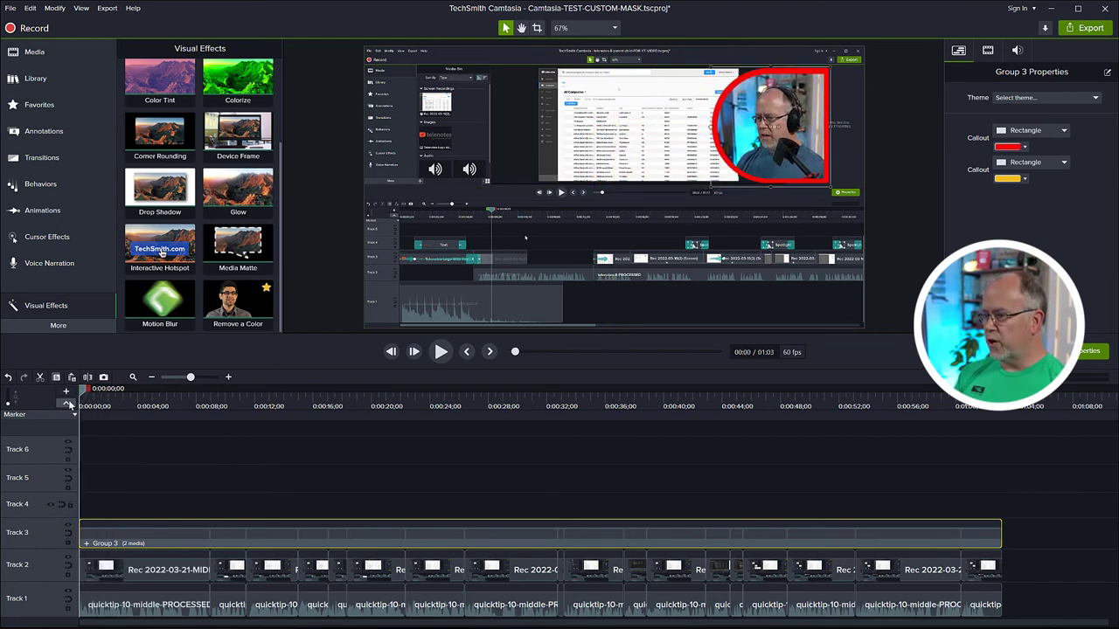
left_click(114, 463)
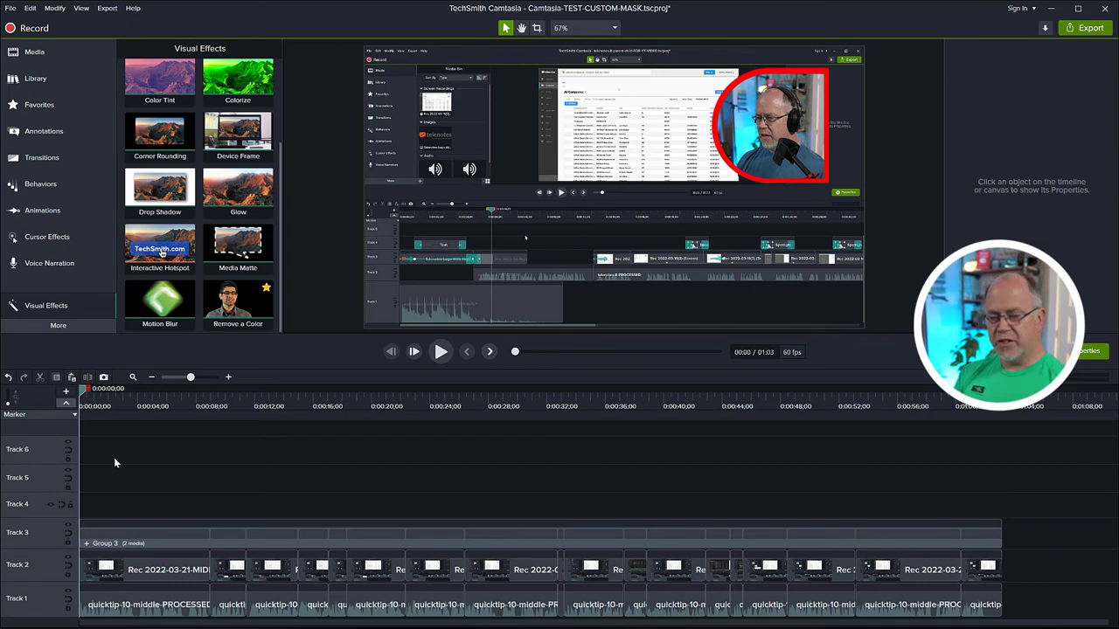
key("space")
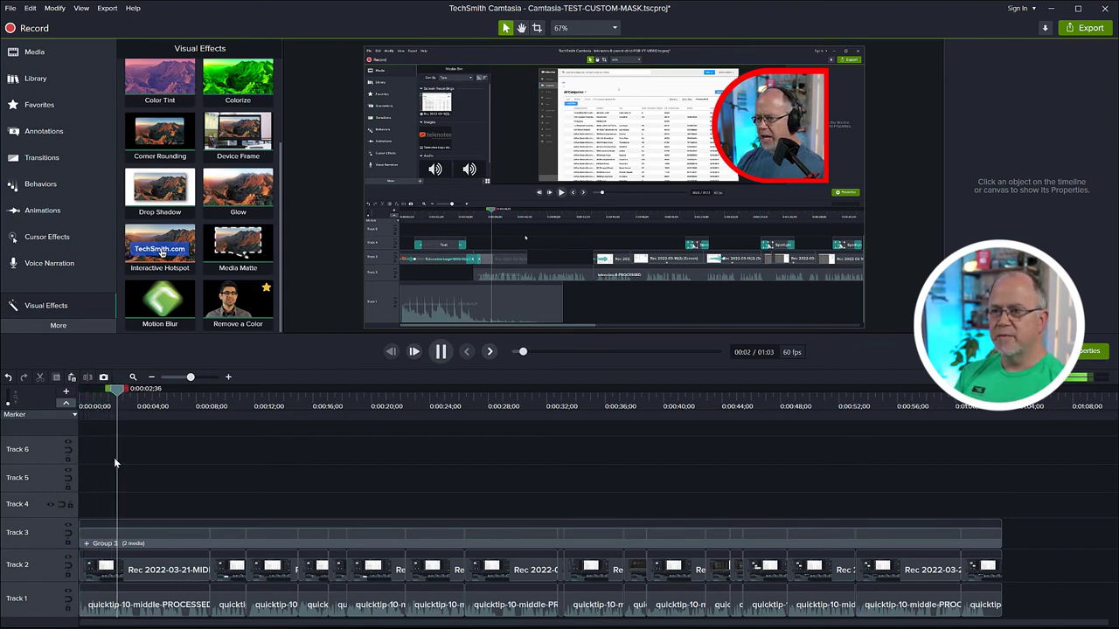
left_click(145, 390)
left_click_drag(145, 390, 317, 479)
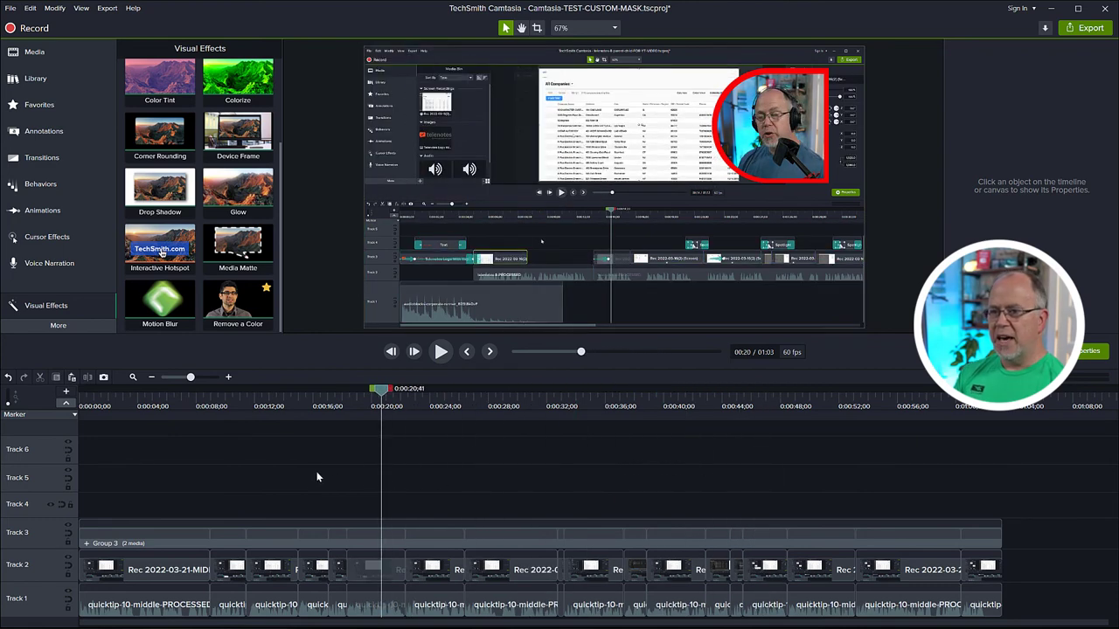
left_click_drag(381, 388, 372, 388)
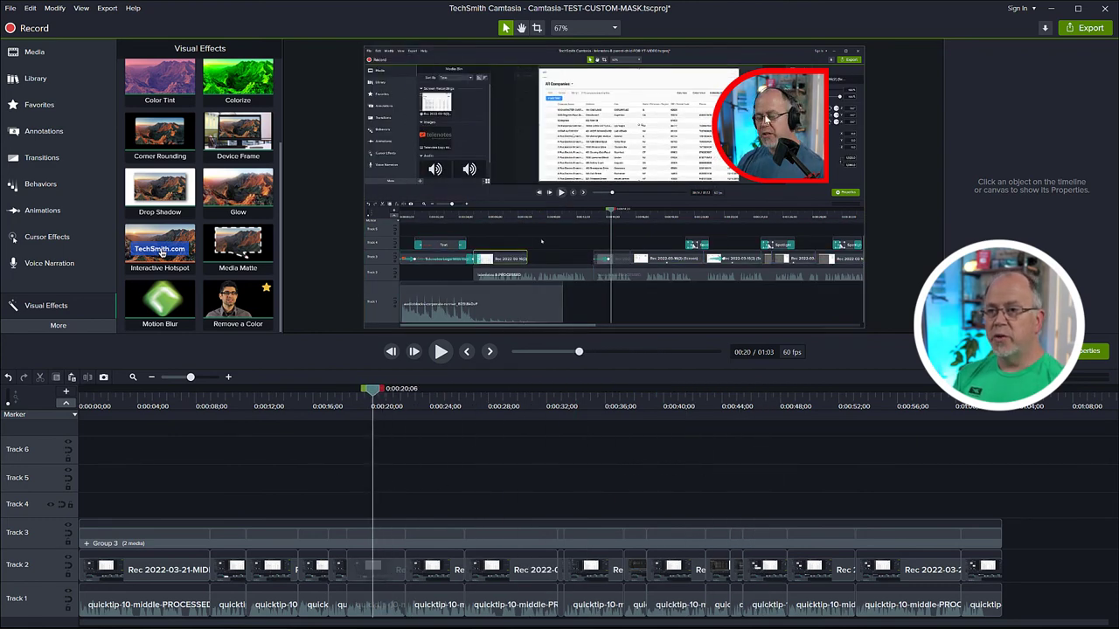
left_click_drag(763, 118, 756, 252)
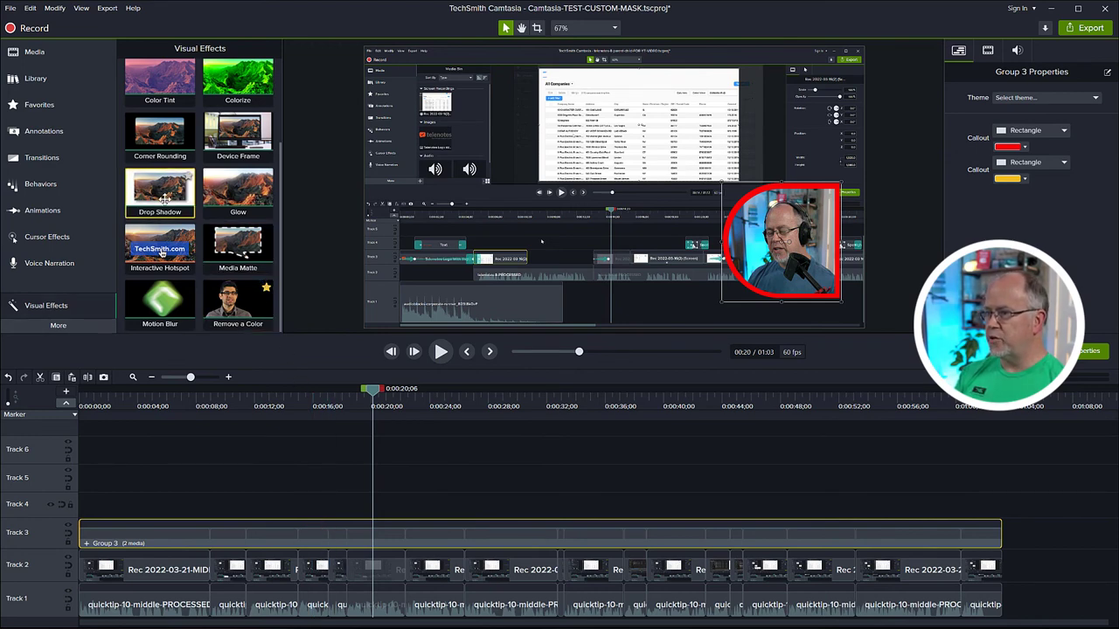
Step: Apply a white Drop Shadow to the webcam group with offset 38 and blur 17
left_click_drag(162, 199, 766, 236)
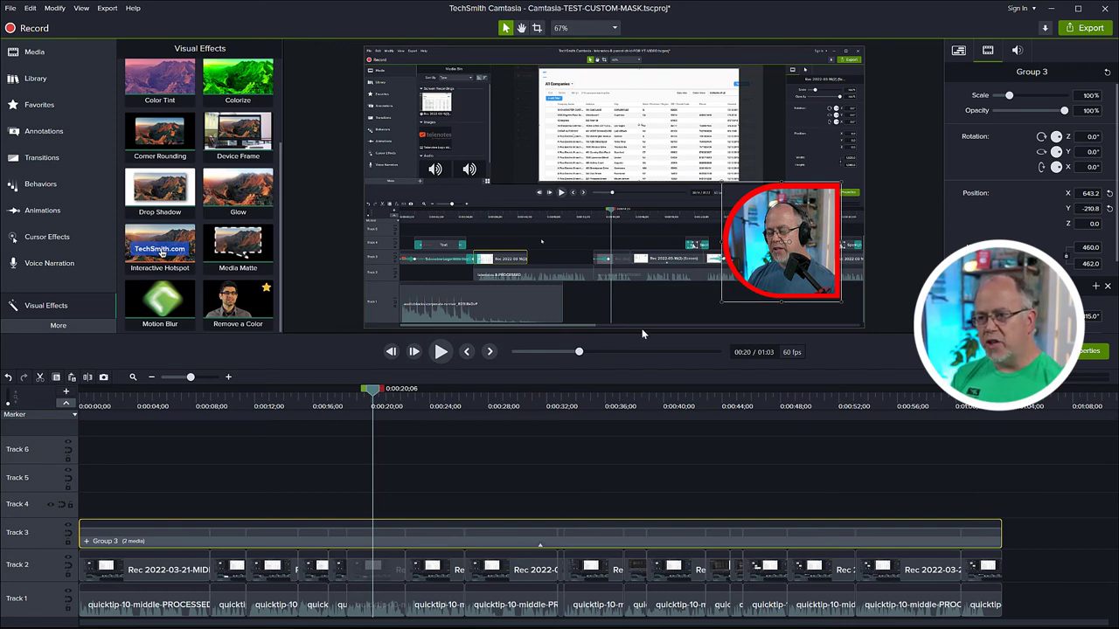
scroll(1005, 297, "down", 3)
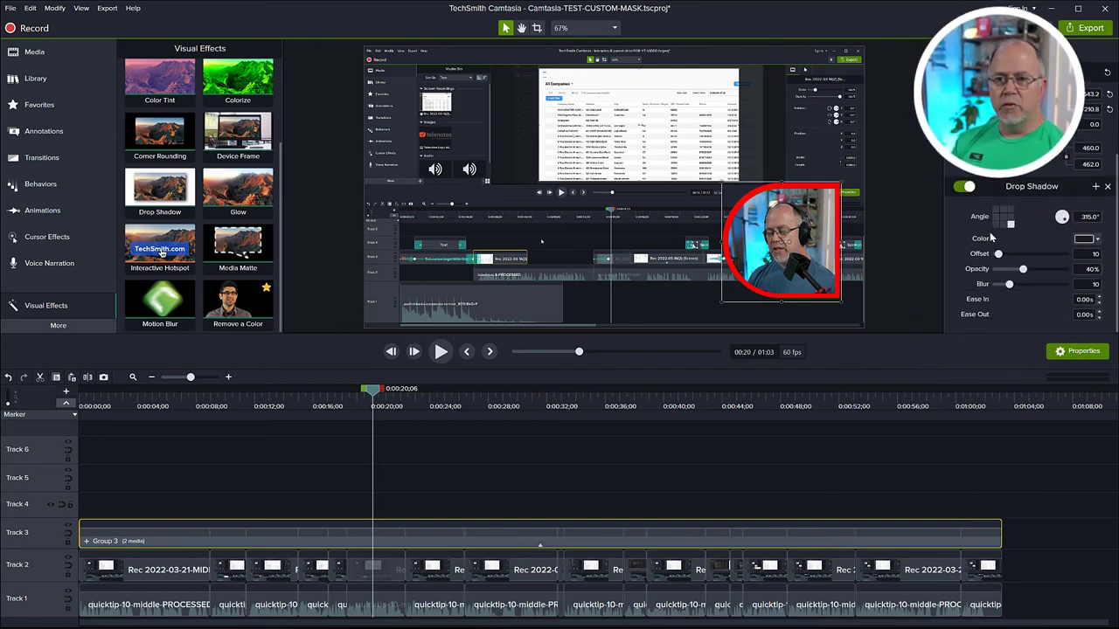
left_click(1086, 243)
left_click(1038, 276)
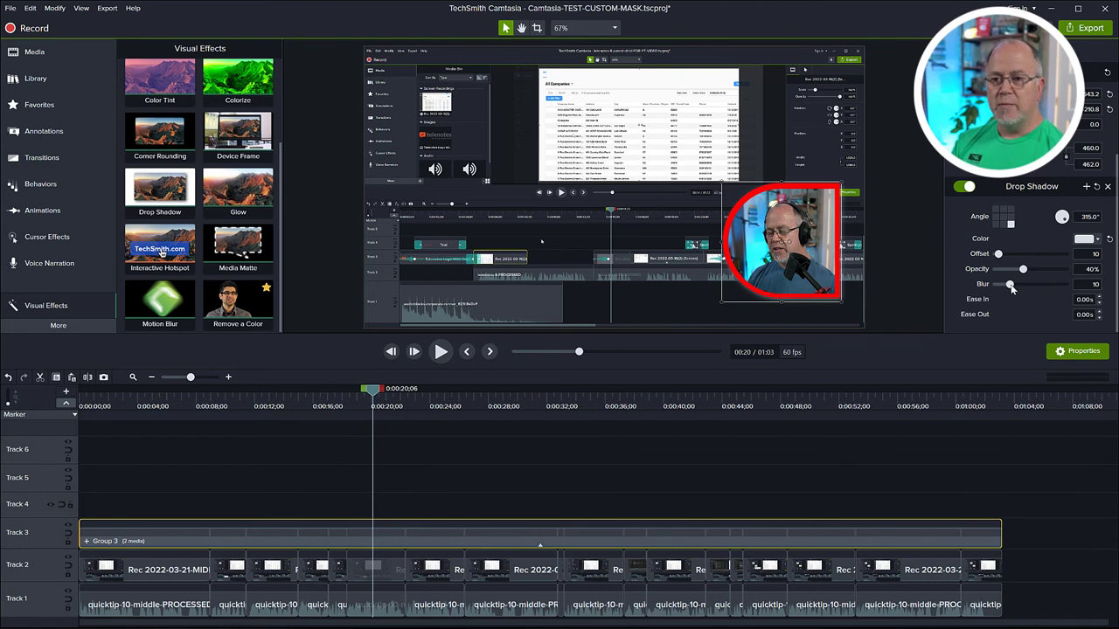
left_click_drag(998, 255, 1011, 256)
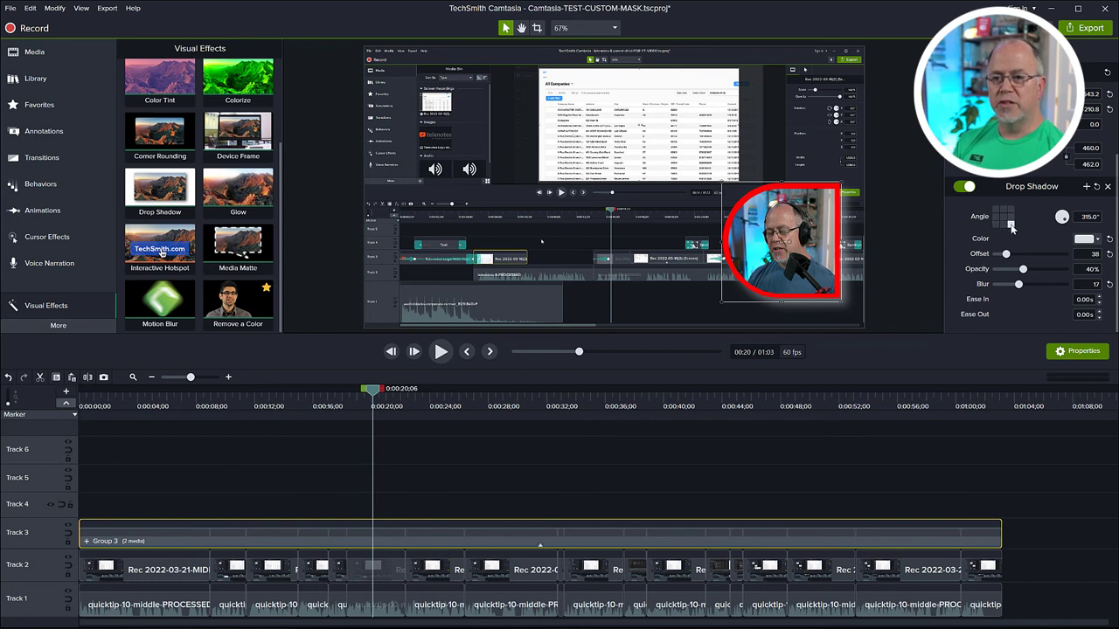
Step: Nudge the webcam overlay slightly down-right and play back from about 12 seconds to review the shadow
left_click_drag(791, 246, 794, 250)
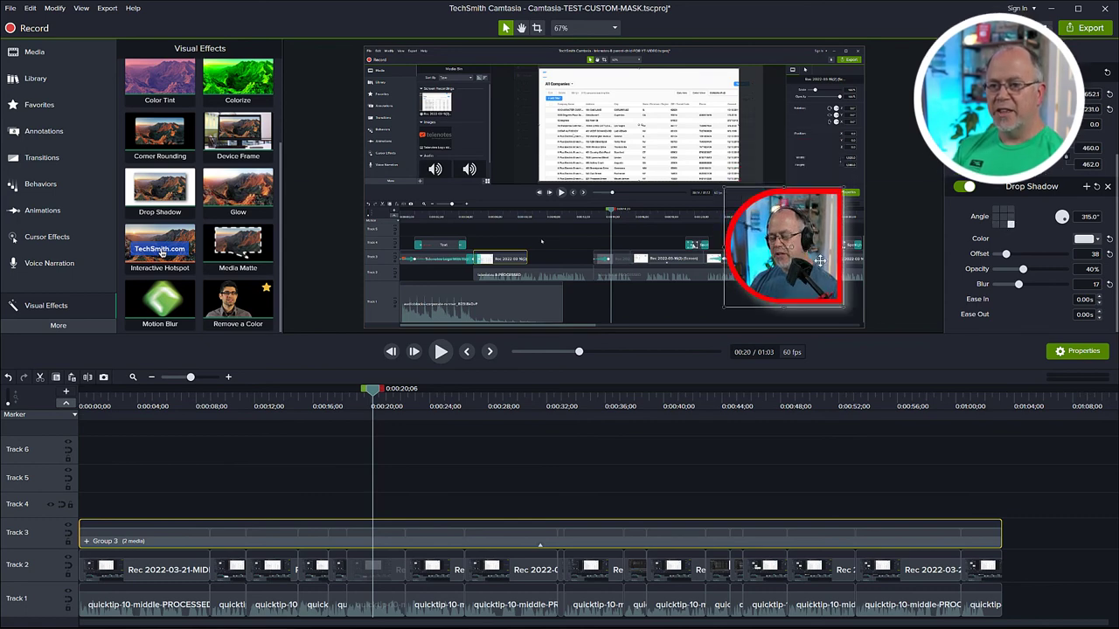
left_click_drag(374, 409, 270, 408)
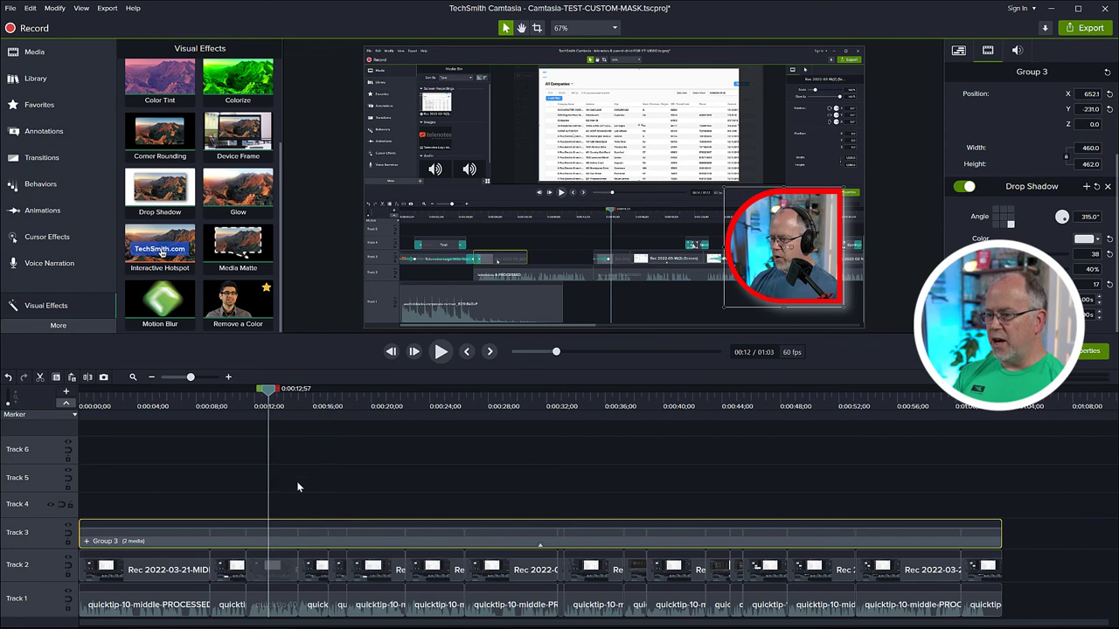
left_click(282, 448)
key("space")
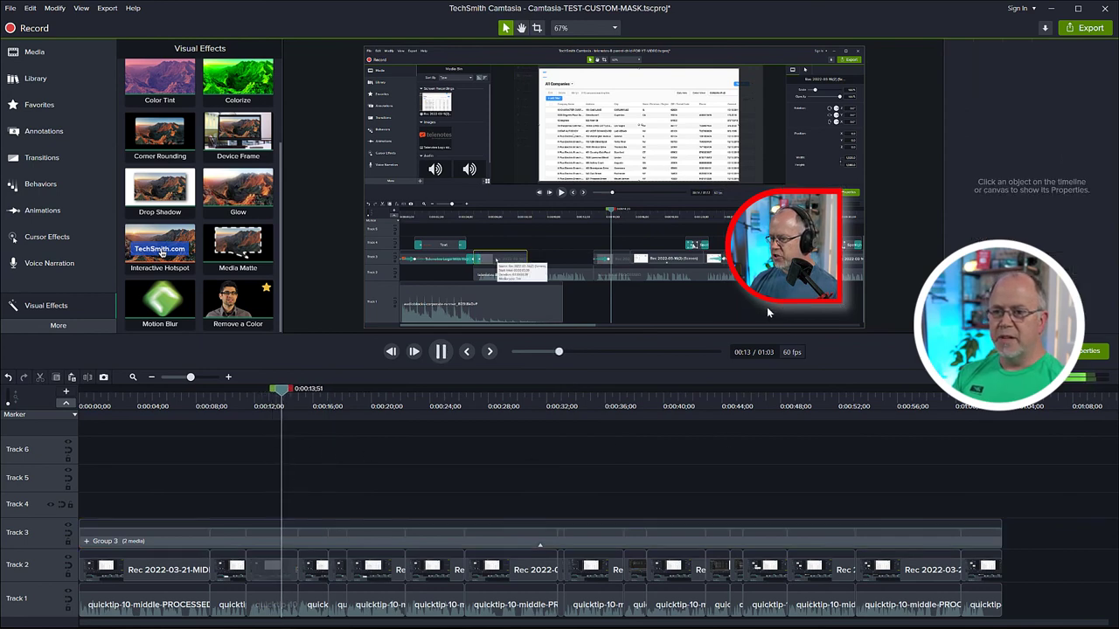